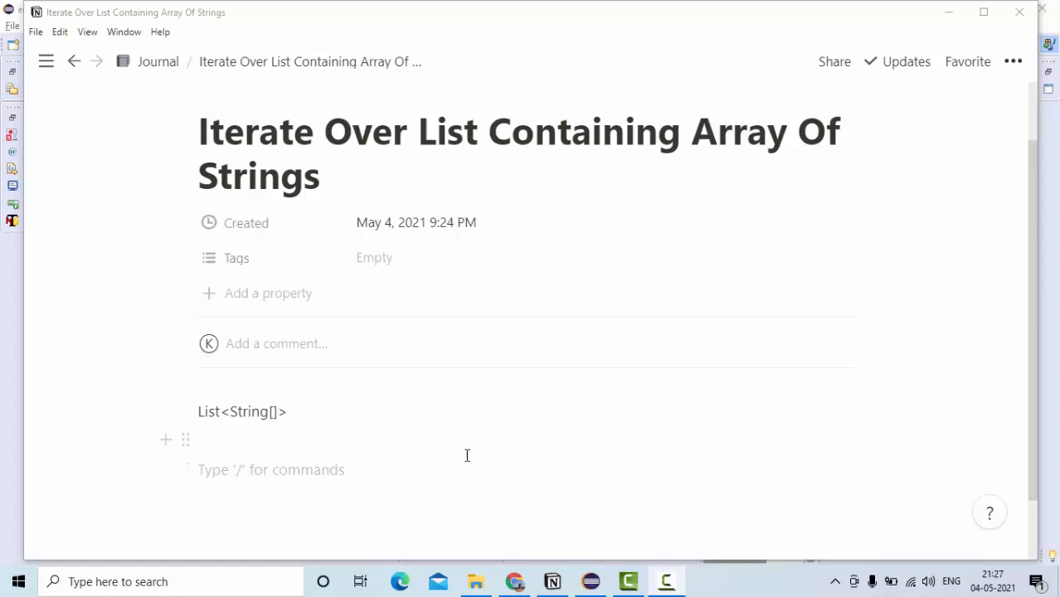
scroll(385, 455, "down", 1)
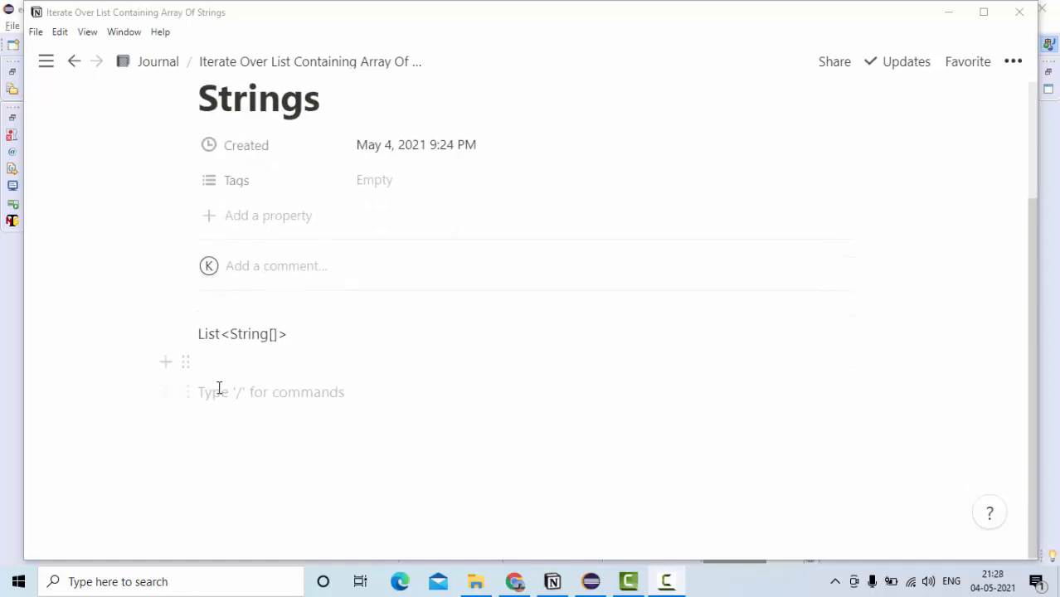
- Add a second List<String[]> line beneath the first, starting from String[] and wrapping it
left_click(401, 401)
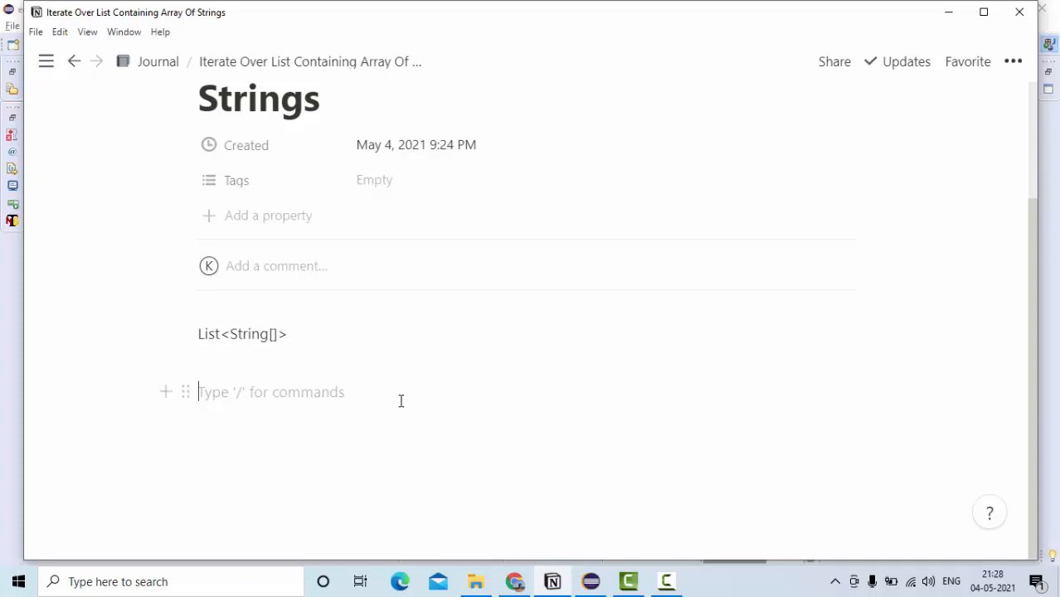
key("Return")
type("String[")
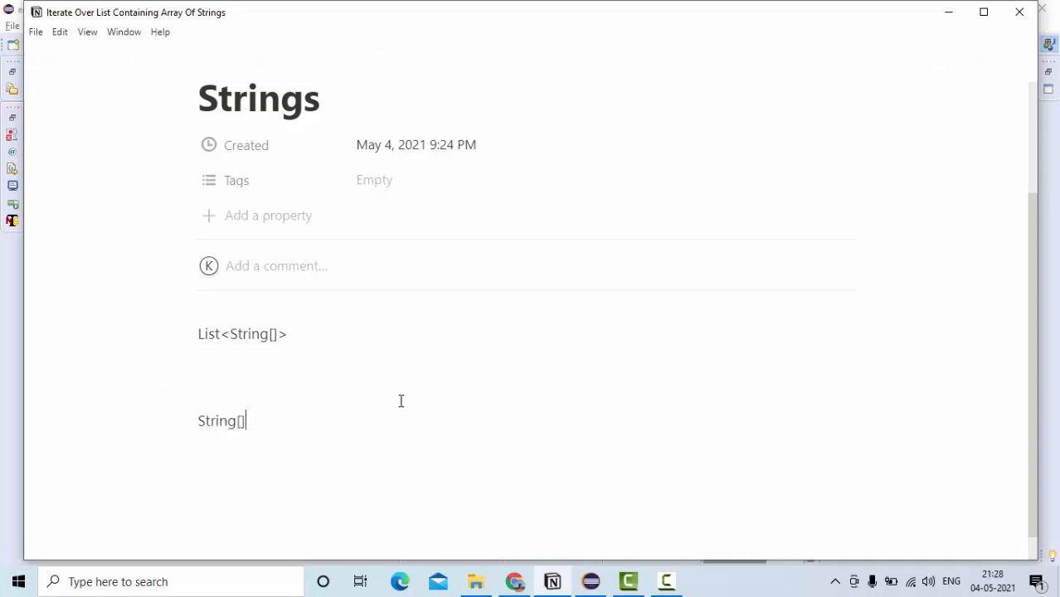
key("Left")
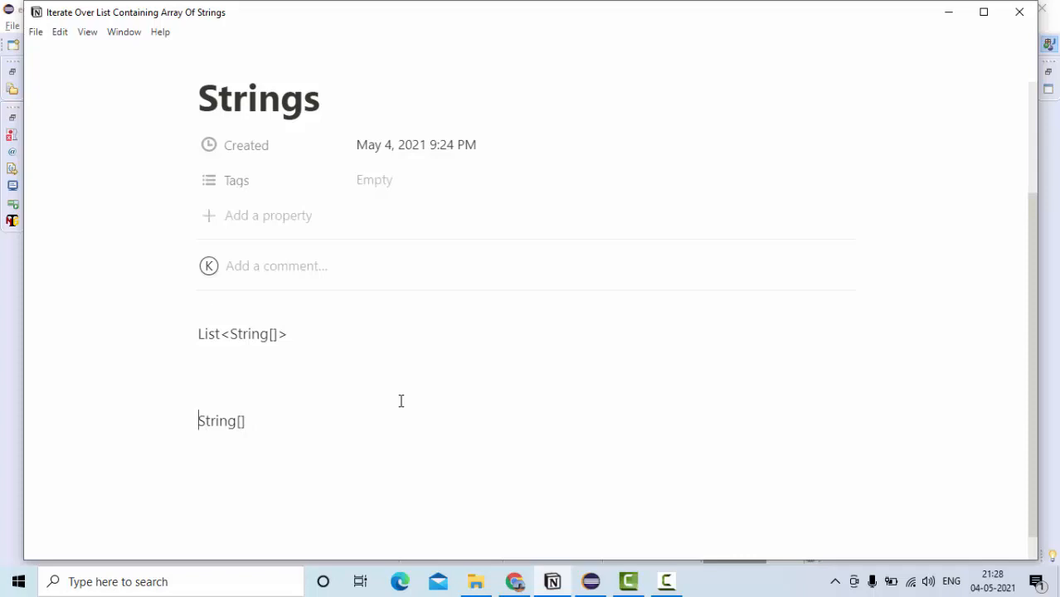
scroll(449, 399, "up", 3)
scroll(448, 407, "up", 1)
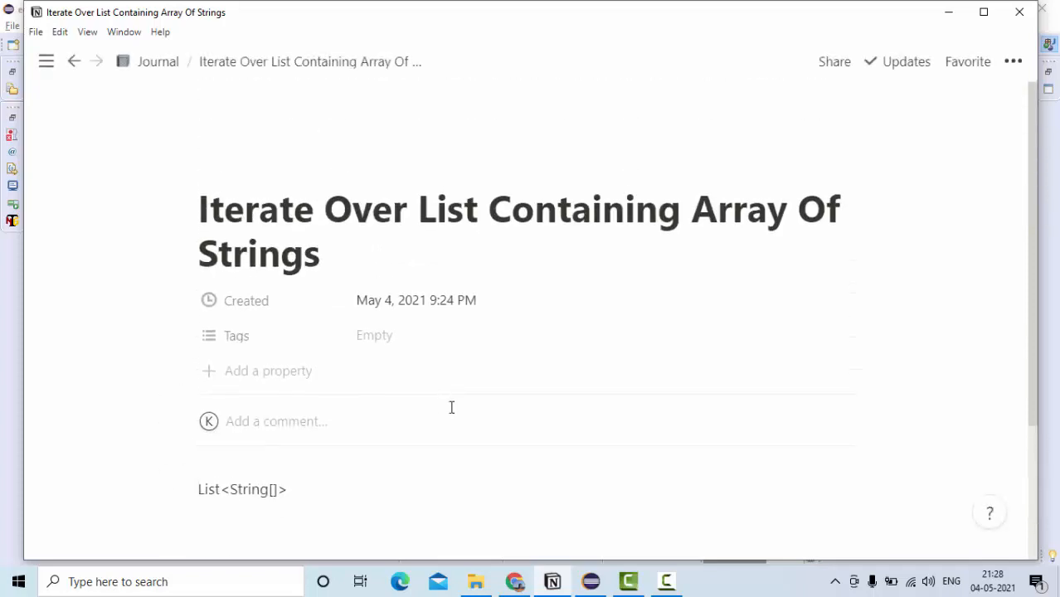
scroll(453, 431, "down", 3)
key("Home")
type("List")
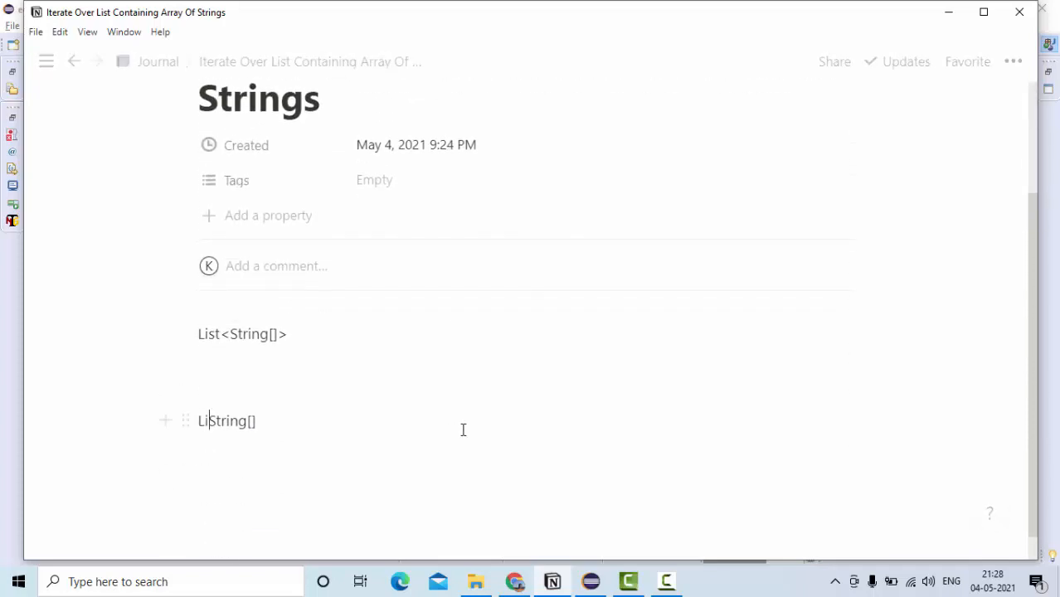
type("<")
key("Right")
key("Right")
key("Right")
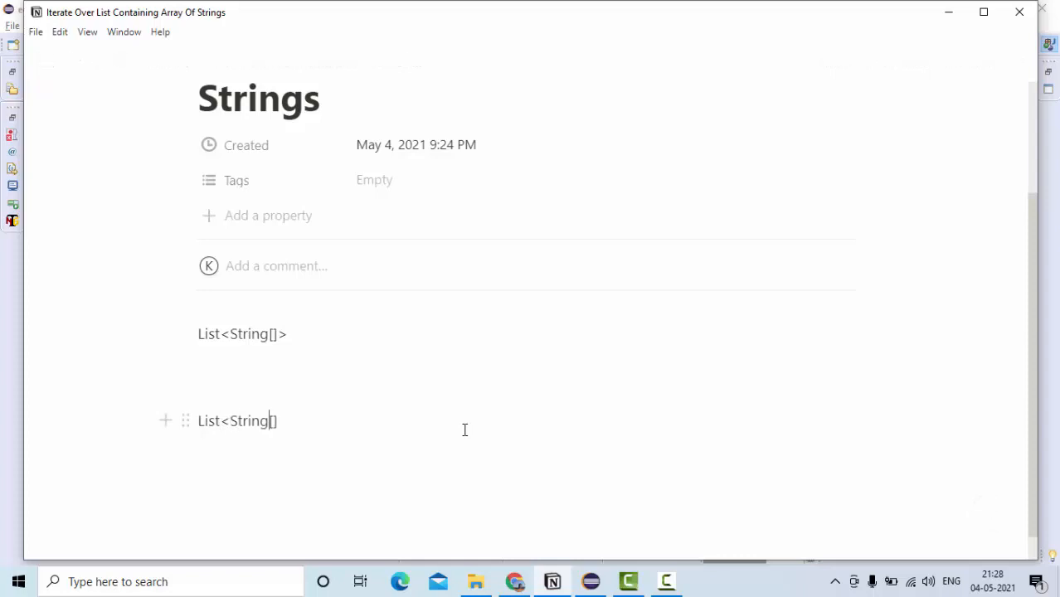
key("End")
type(">")
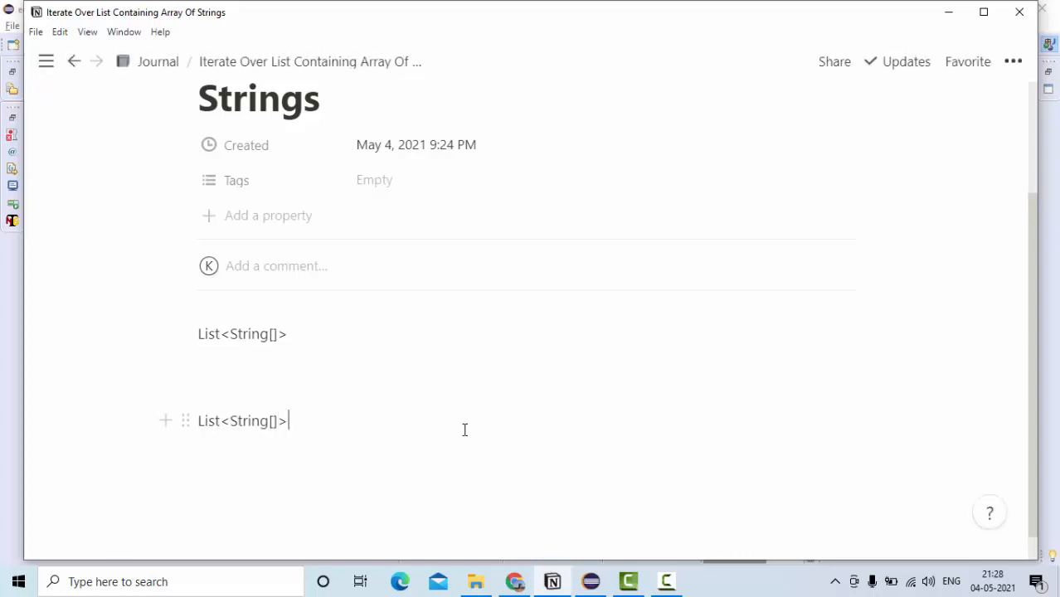
scroll(413, 438, "down", 1)
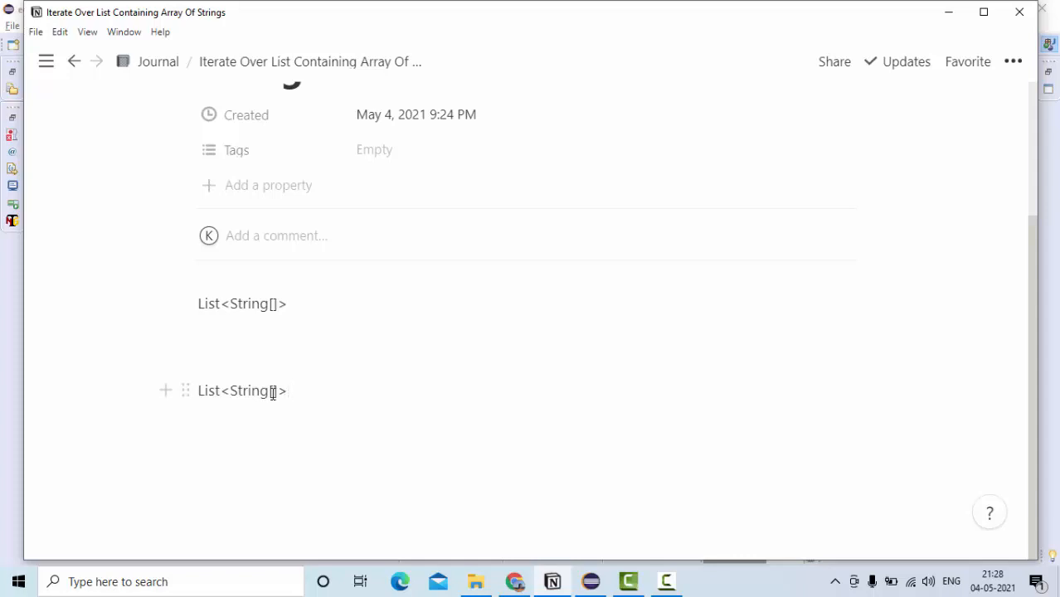
- Add the line String[0] ,1 ,2,3,4 below and highlight it and the word List while explaining
key("Return")
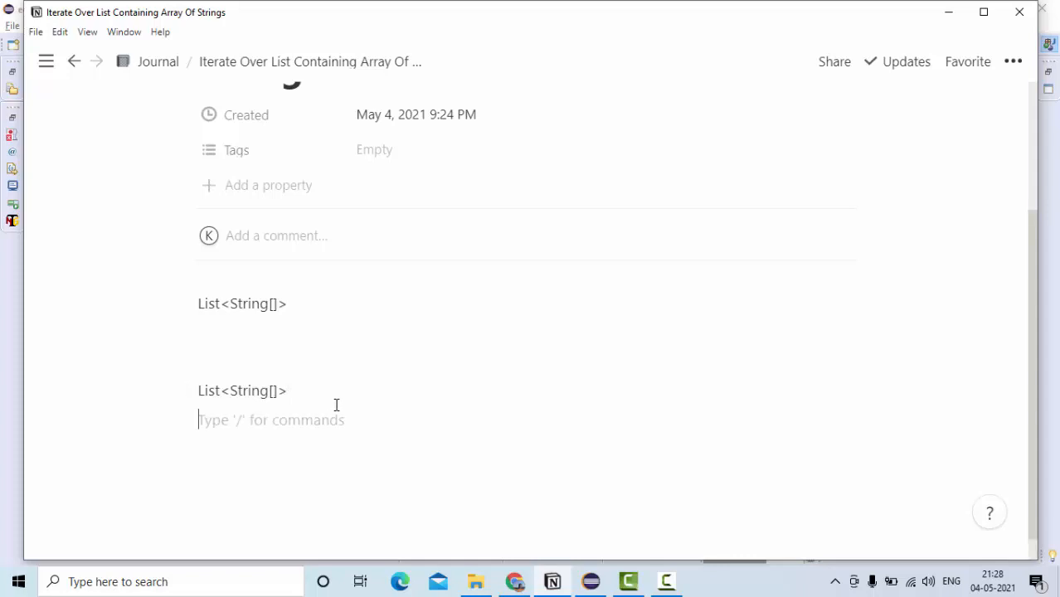
key("Return")
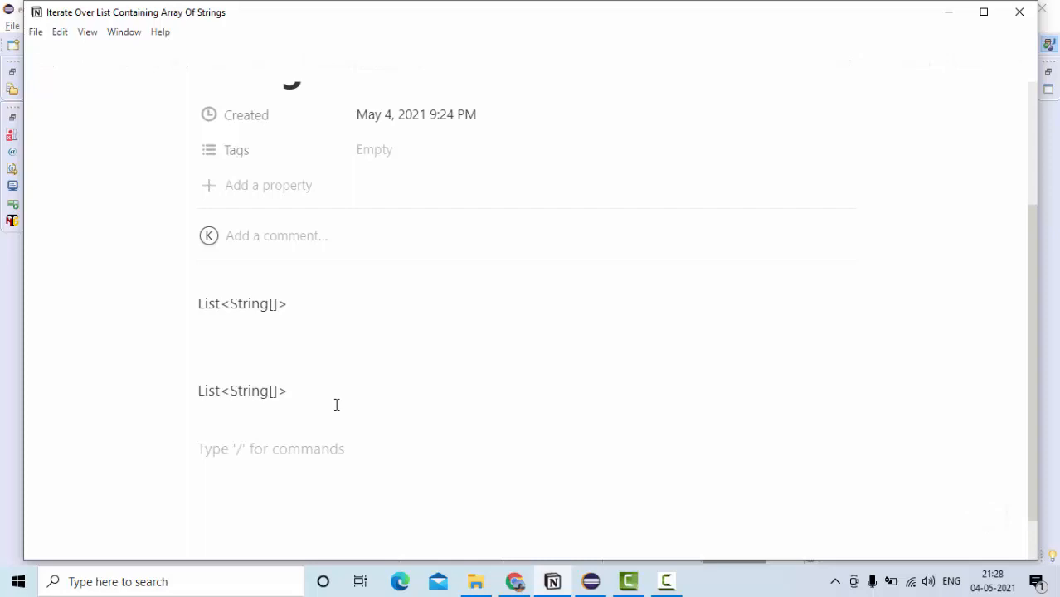
type("String[0] ,1 ,")
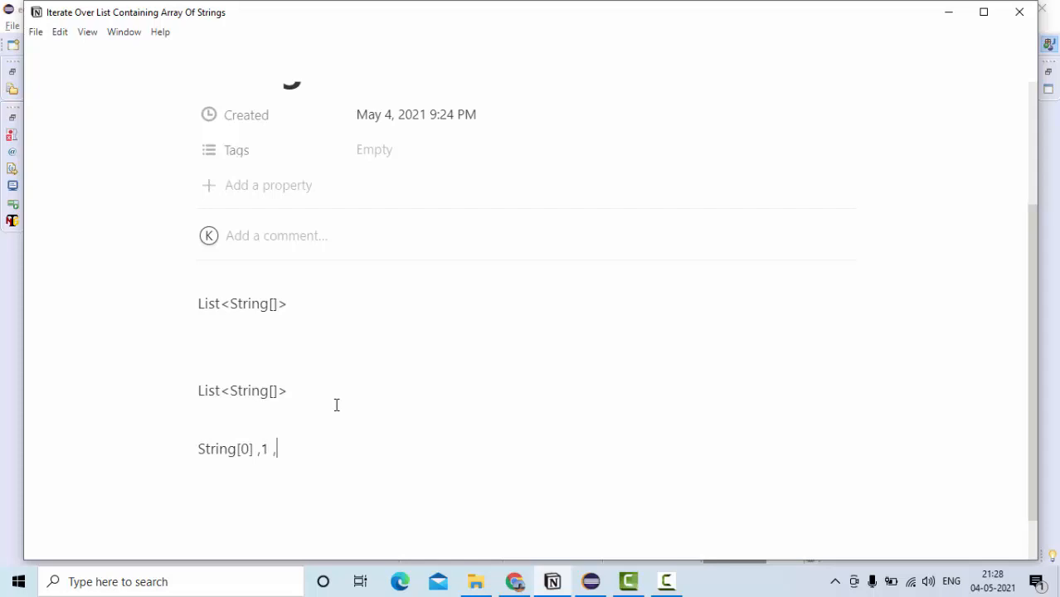
type("2,3,4")
mouse_move(202, 449)
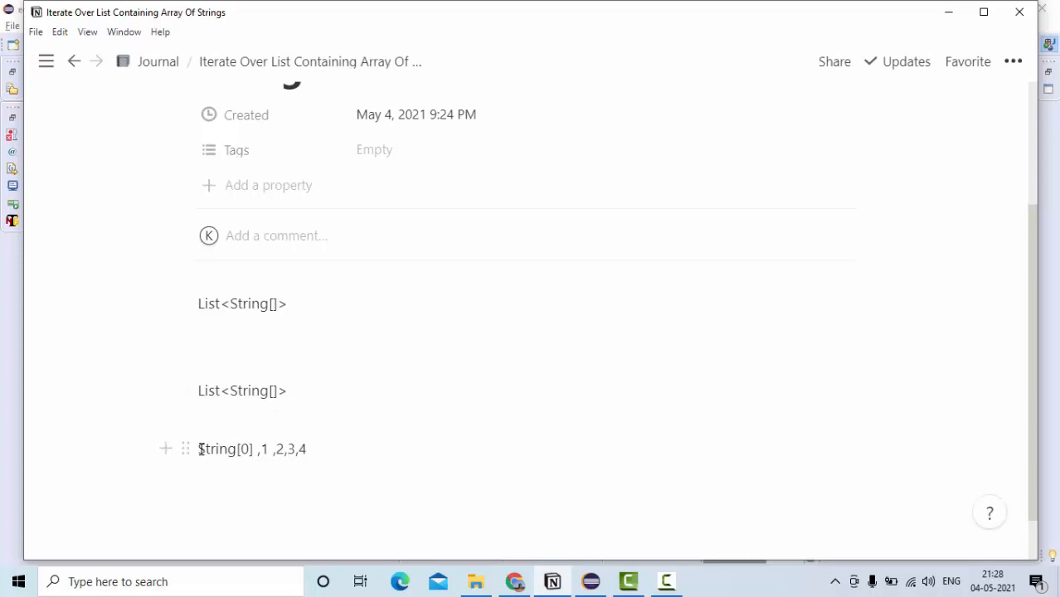
left_click_drag(199, 449, 352, 448)
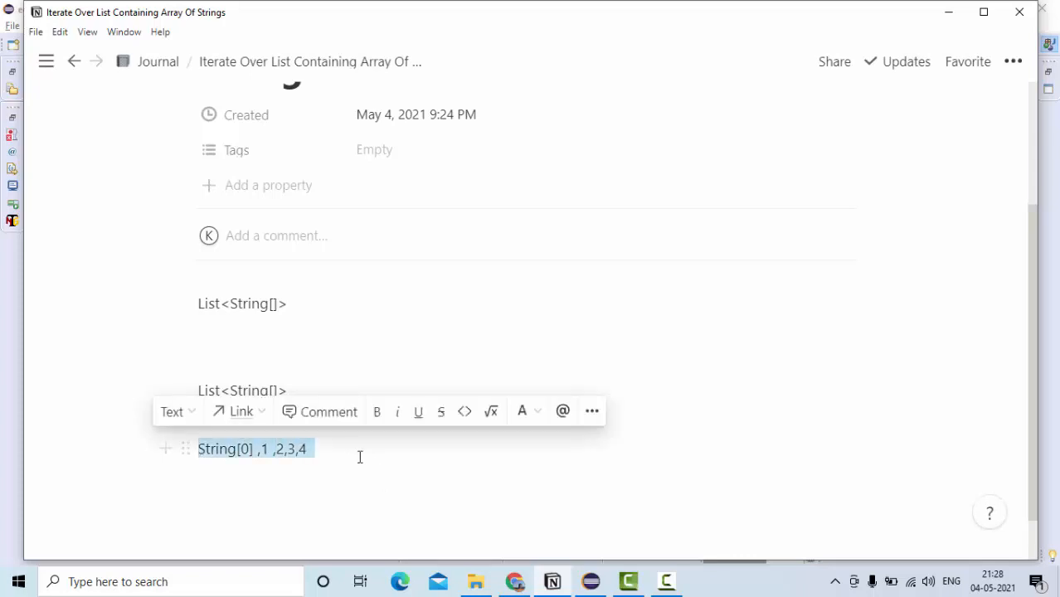
left_click(339, 458)
mouse_move(242, 390)
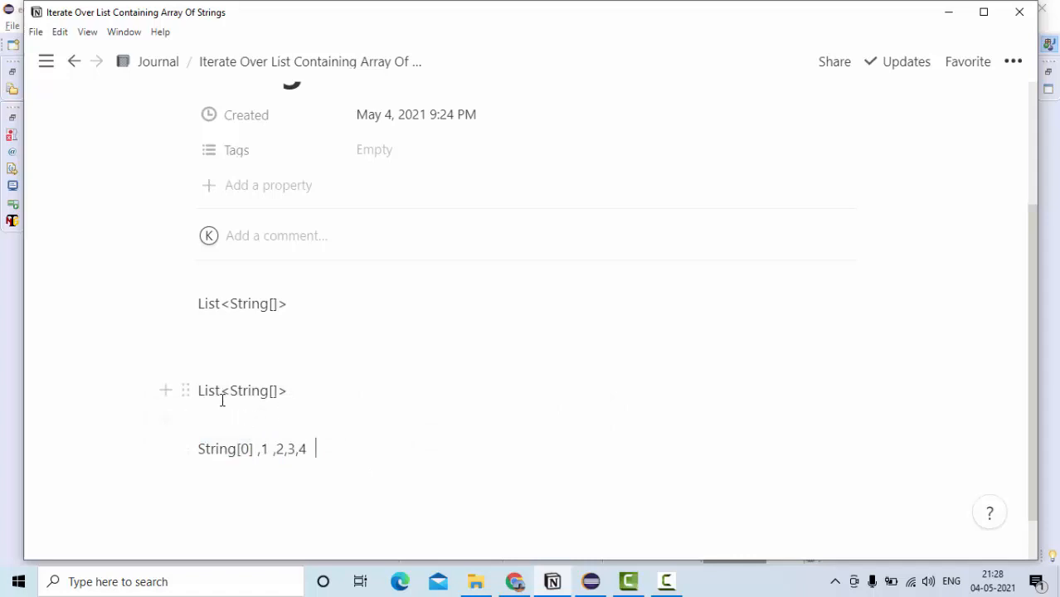
left_click_drag(221, 390, 200, 393)
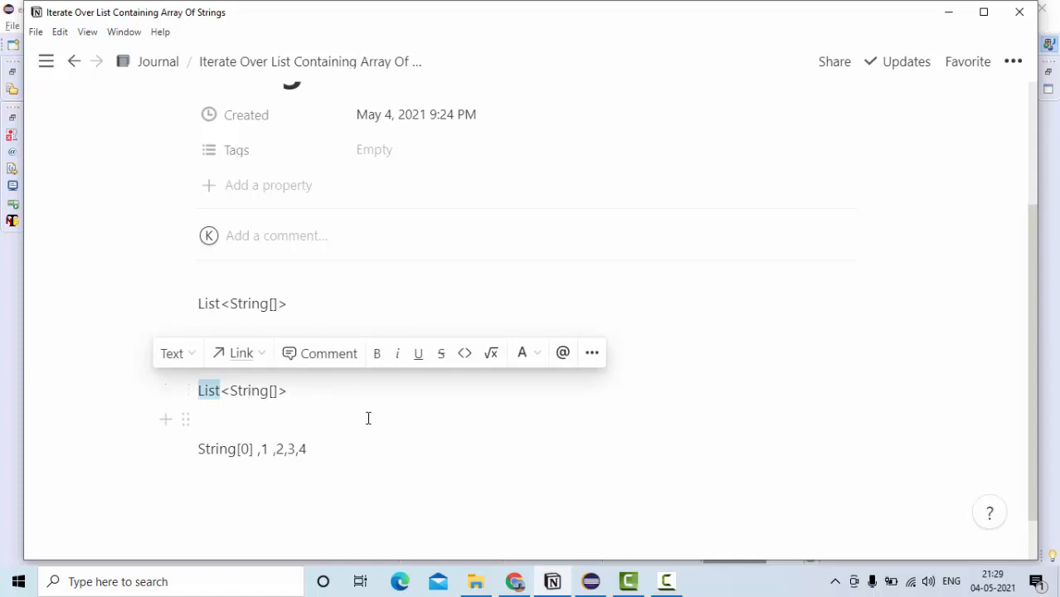
- Launch Paint from system search and draw three rectangles in a row across the canvas
left_click(18, 582)
type("pain")
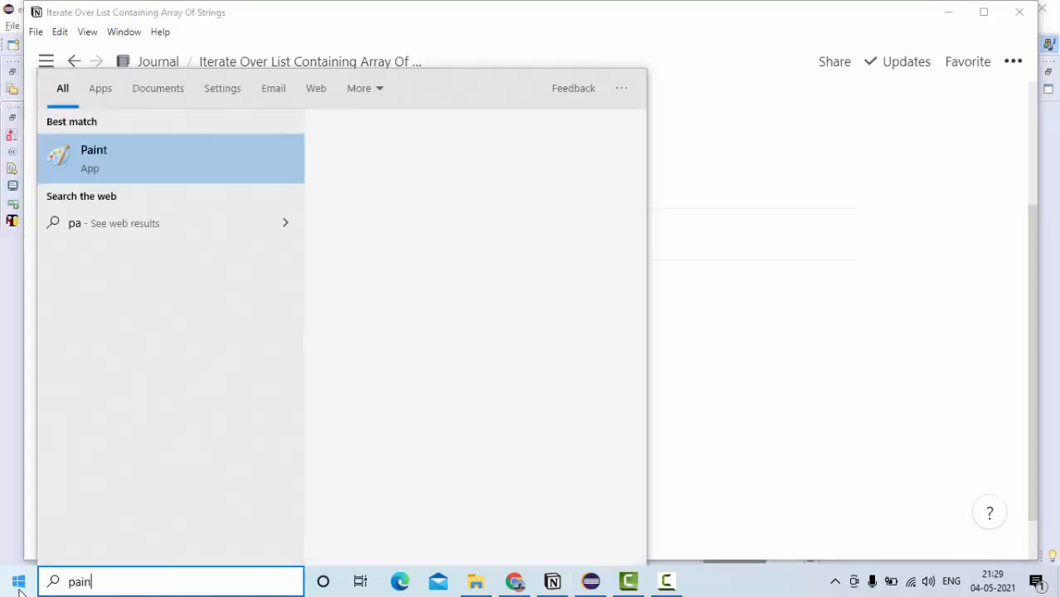
left_click(117, 162)
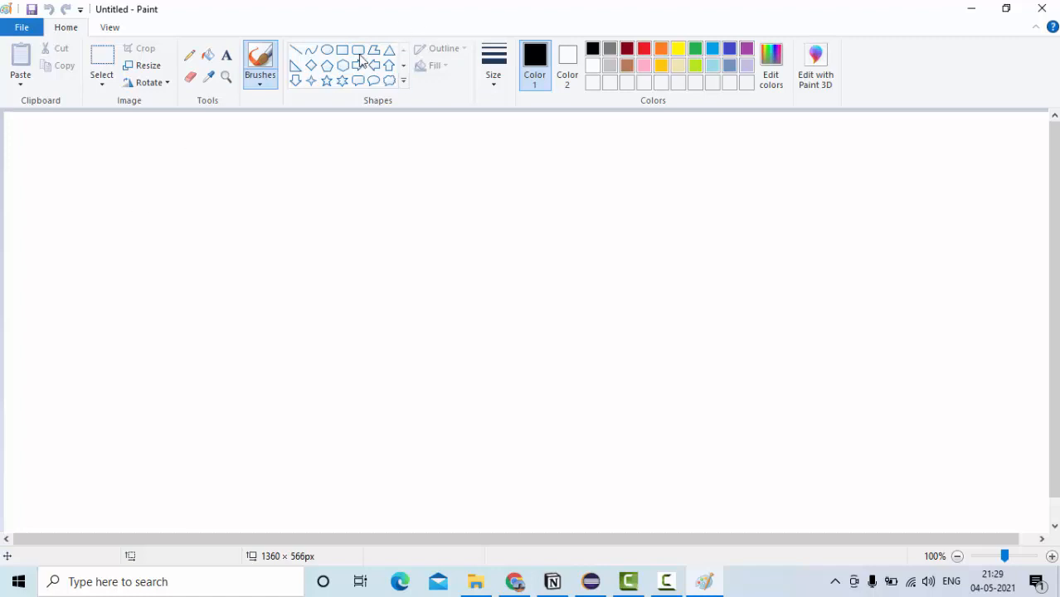
left_click(342, 49)
left_click_drag(78, 220, 207, 275)
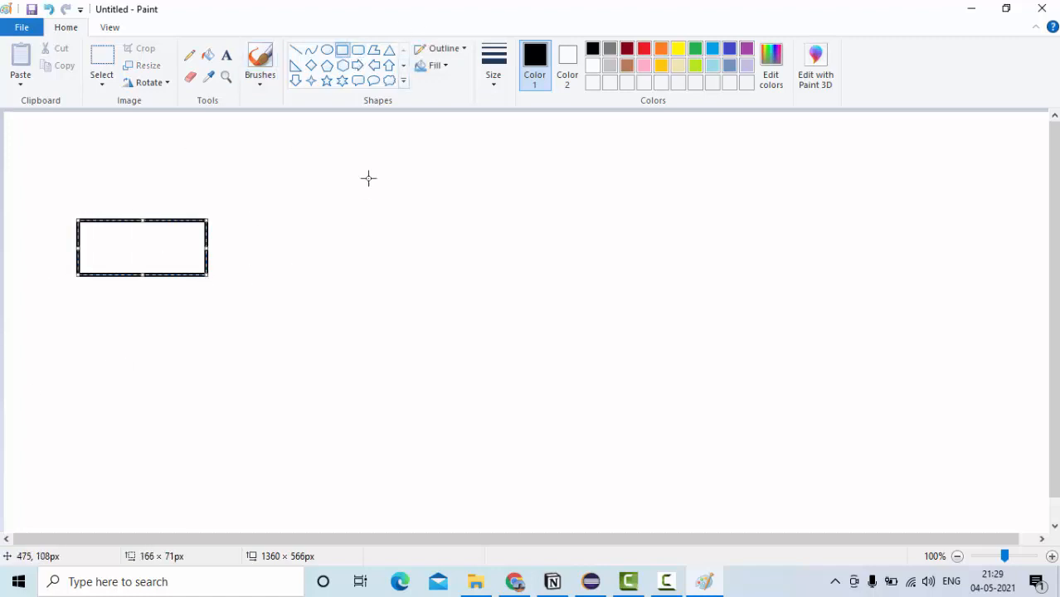
left_click_drag(369, 209, 541, 277)
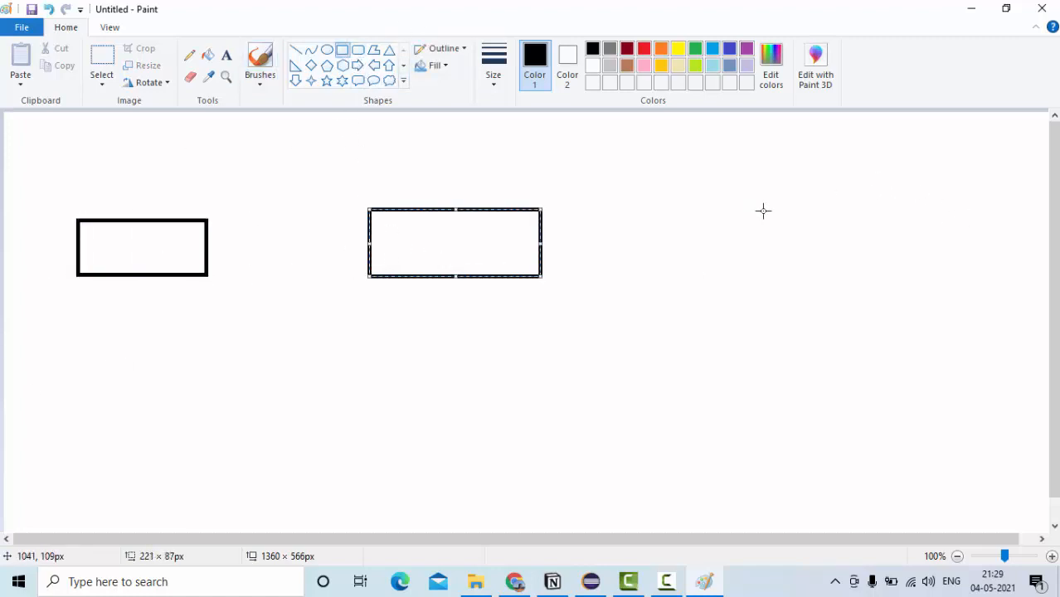
left_click_drag(709, 205, 987, 299)
- Join the three rectangles left to right with two straight lines, glancing at the Notion note
left_click(296, 50)
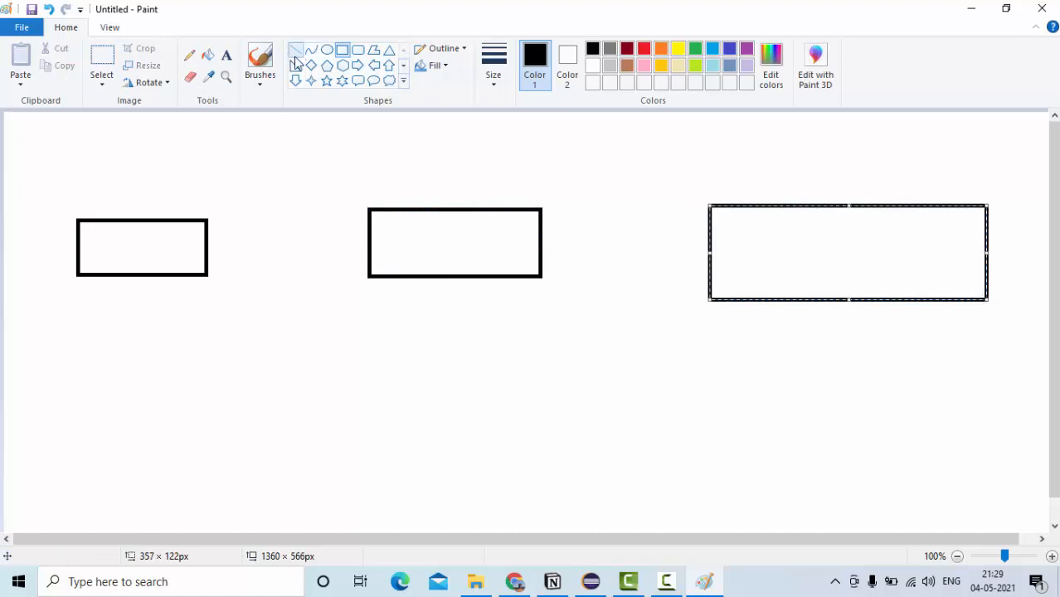
left_click_drag(210, 249, 377, 247)
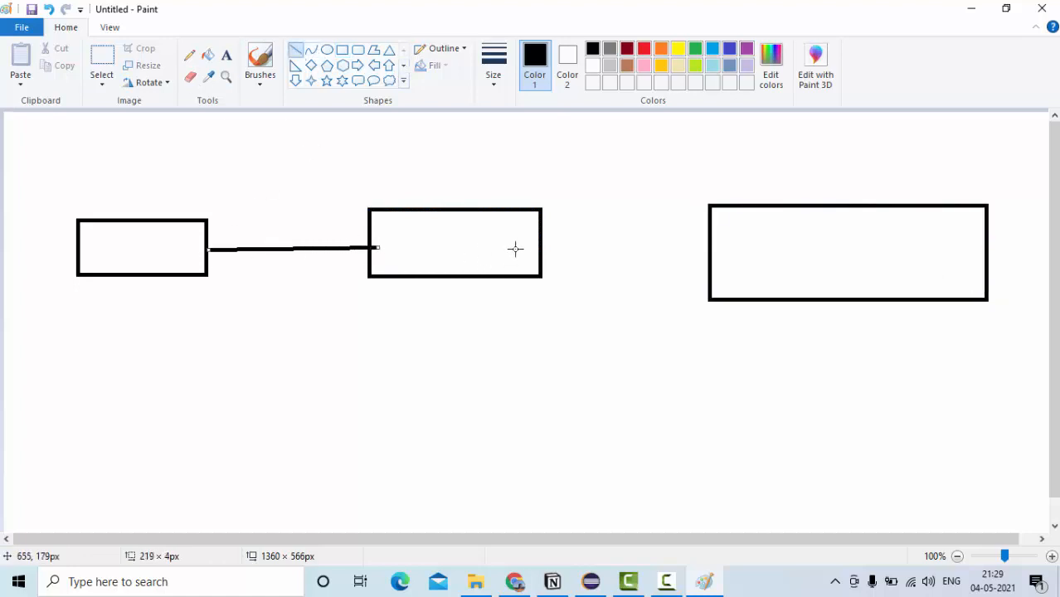
left_click_drag(542, 247, 709, 254)
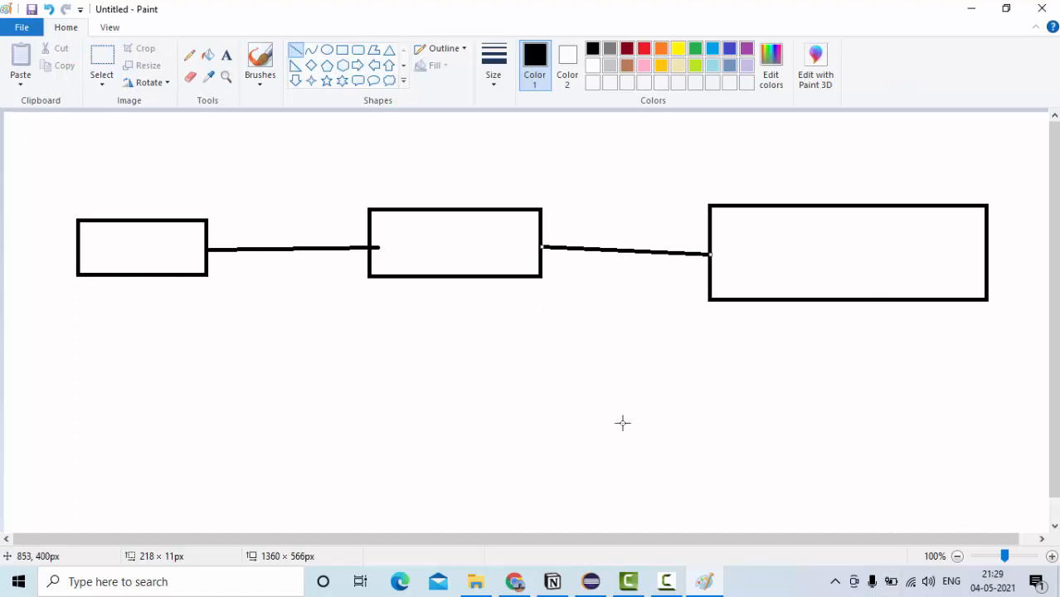
key("alt+Tab")
key("alt+Tab")
key("alt+Tab")
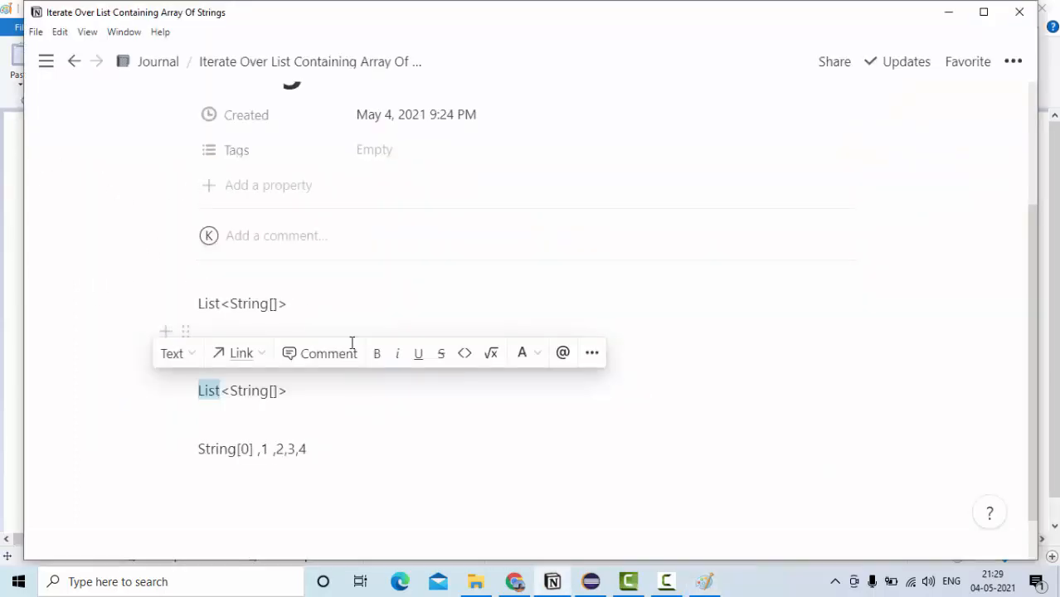
- Append 's' after List<String[]>, checking the Paint diagram in between
left_click(314, 407)
type("for(")
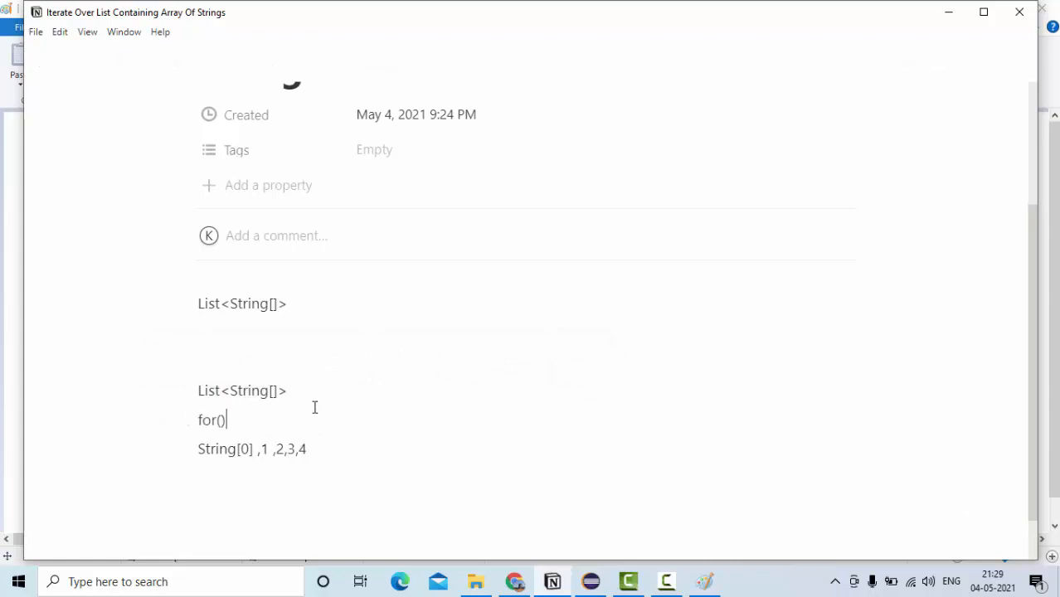
key("alt+Tab")
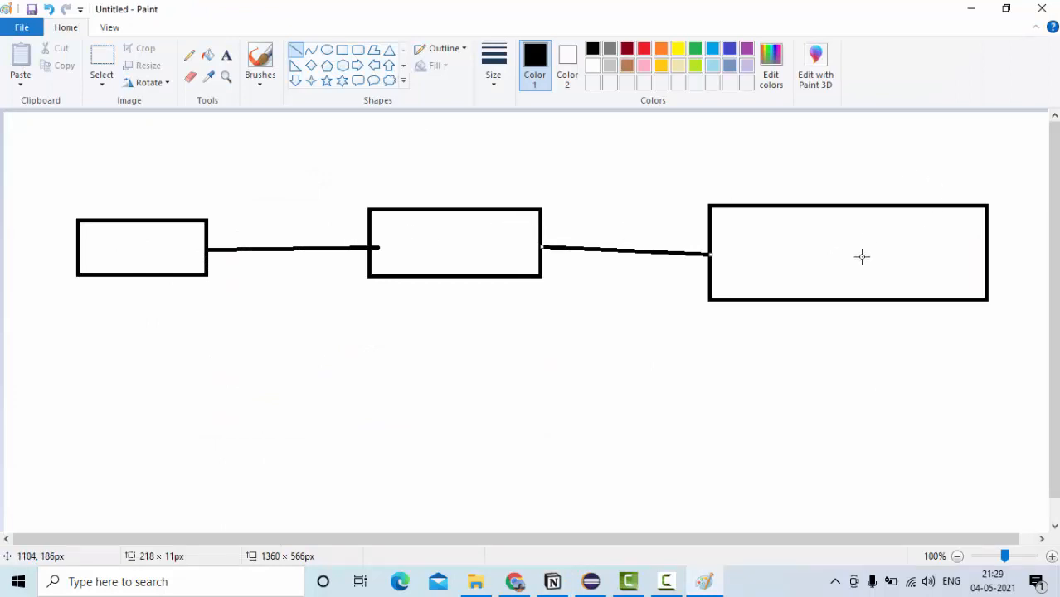
key("alt+Tab")
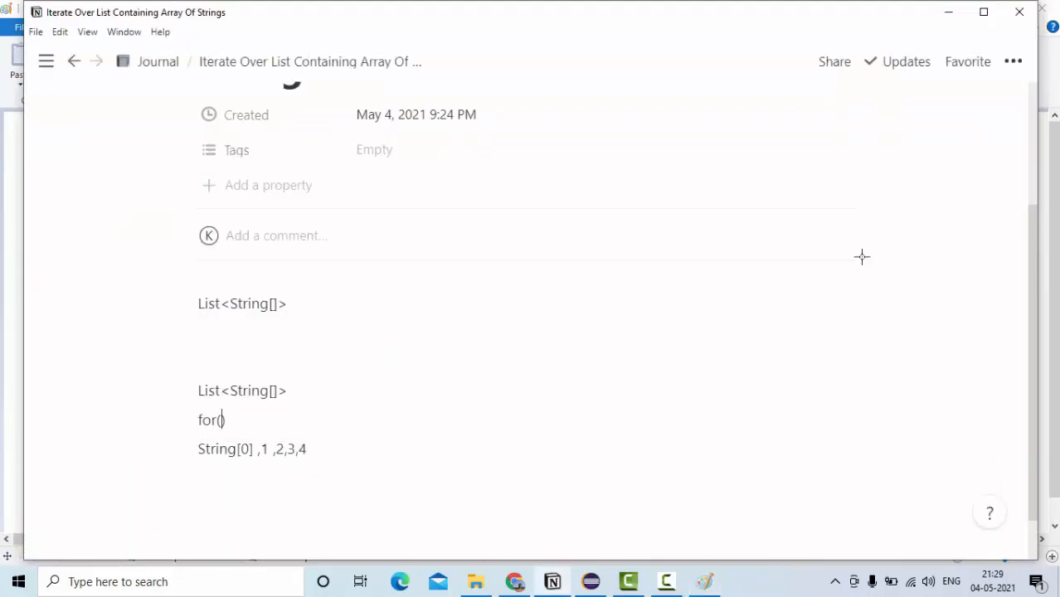
type("String[] ")
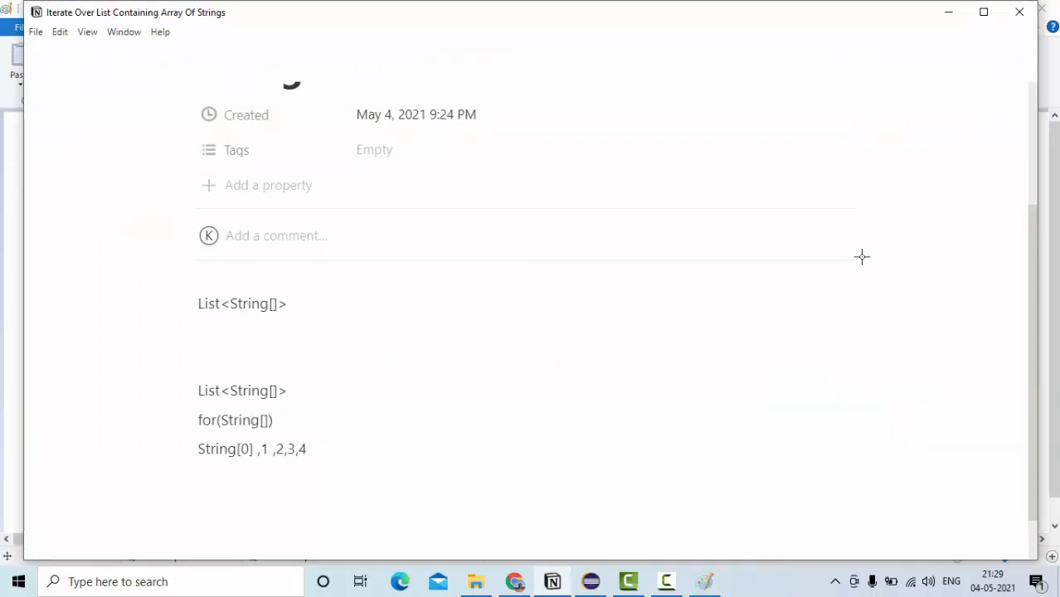
type("a :")
type("s")
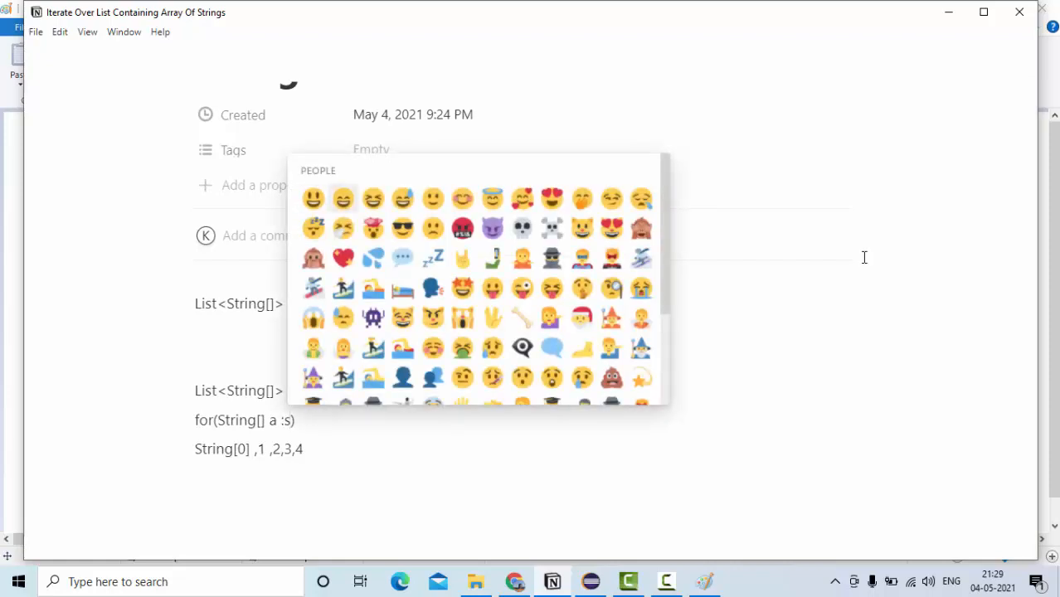
left_click(369, 487)
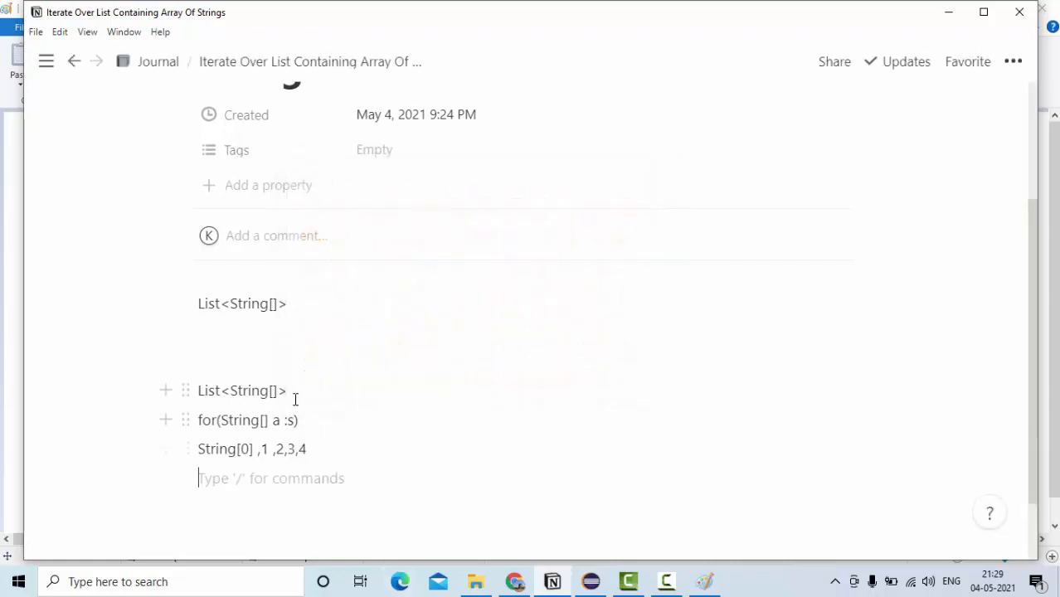
left_click(297, 392)
type("s")
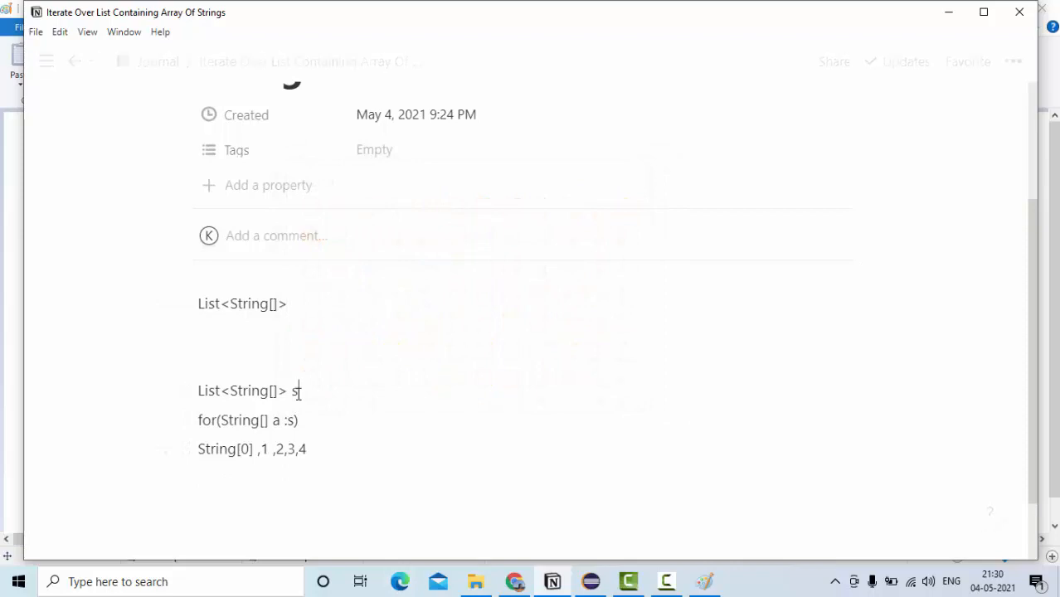
- End for(String[] a :s) with '{' and add a closing '}' line, then return to Paint
left_click(317, 420)
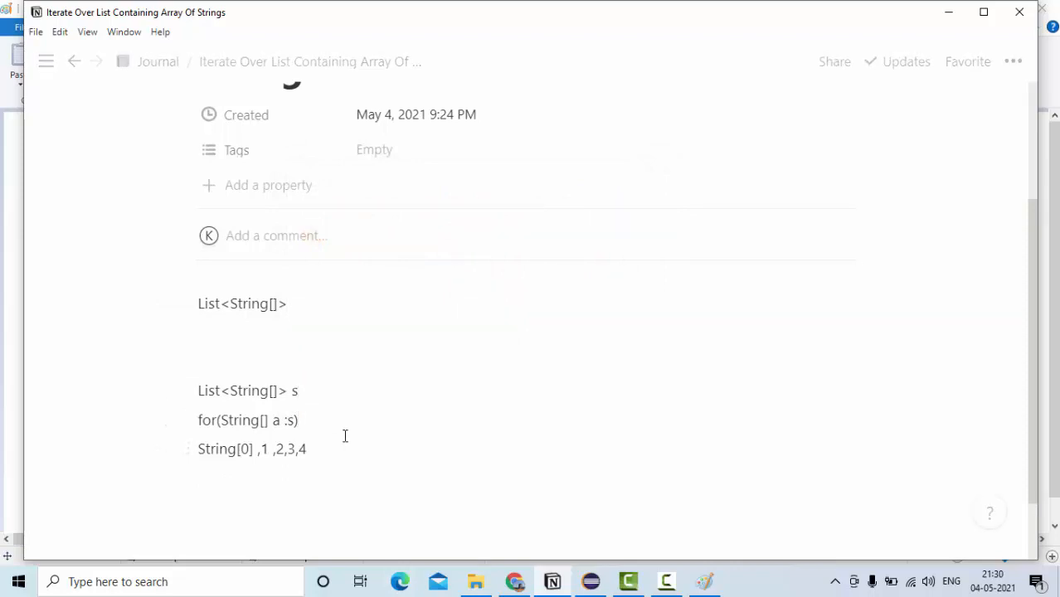
type("{")
key("Return")
type("}")
key("alt+Tab")
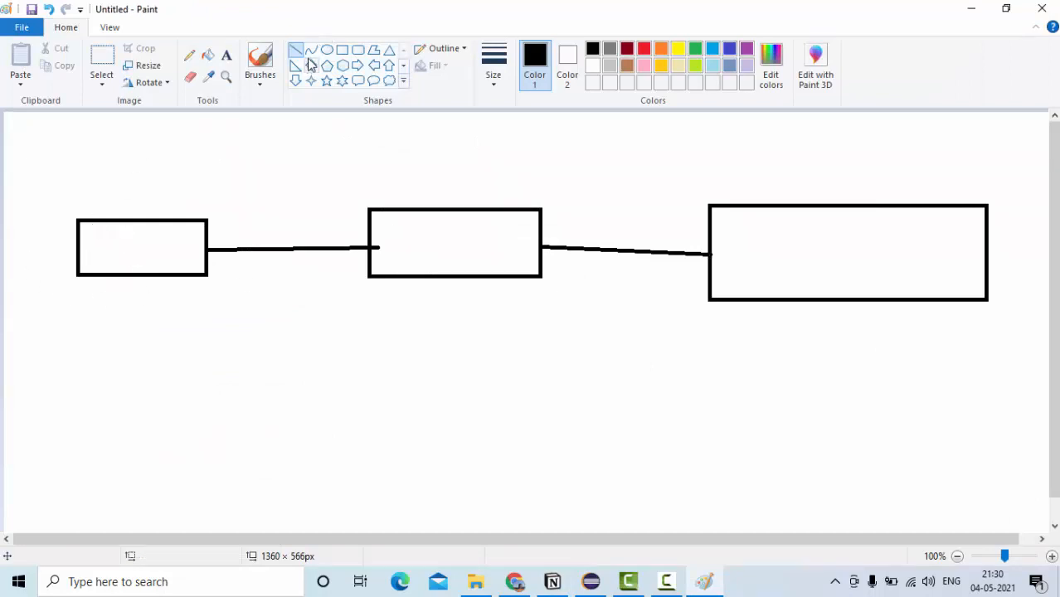
- Sketch freehand pencil marks inside the left rectangle of the Paint diagram and return to Notion
left_click(342, 50)
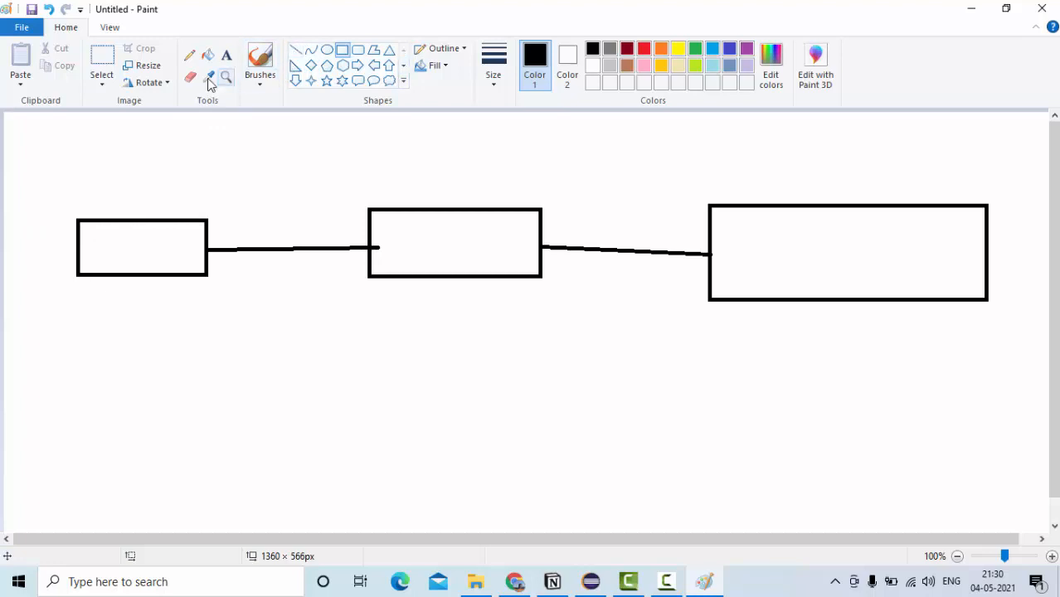
left_click(190, 56)
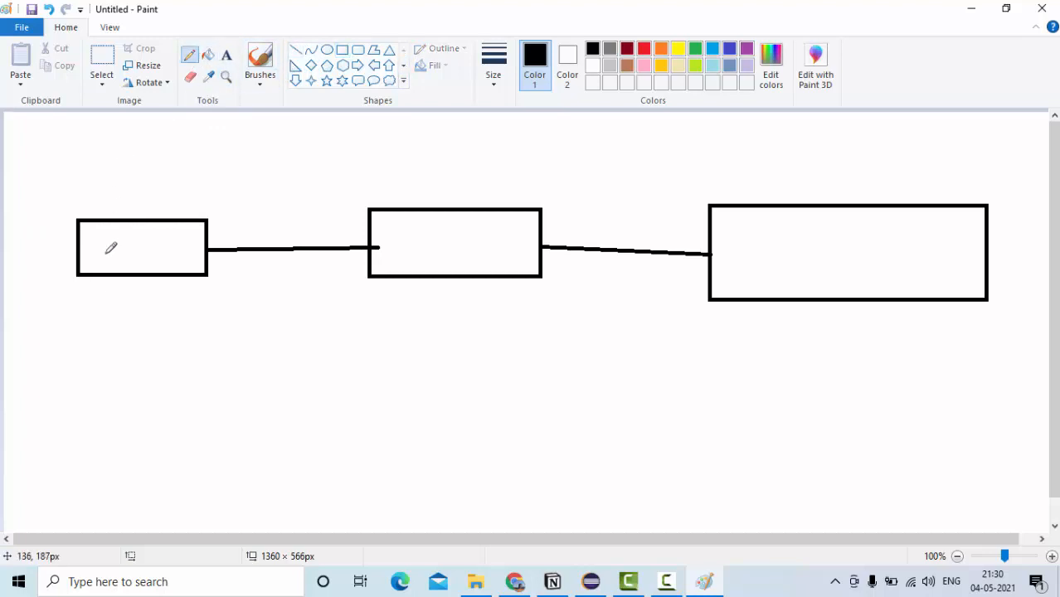
mouse_move(97, 225)
left_mouse_down()
mouse_move(81, 234)
mouse_move(116, 236)
mouse_move(93, 282)
mouse_move(117, 242)
mouse_move(116, 265)
mouse_move(129, 248)
mouse_move(122, 272)
left_mouse_up()
key("alt+Tab")
mouse_move(251, 421)
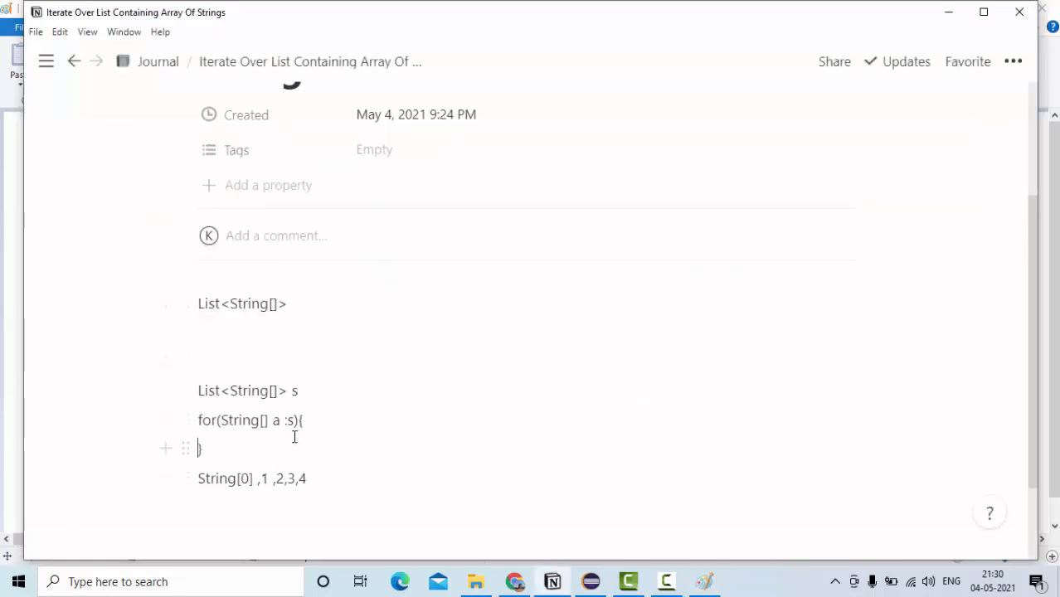
- Nest the line for(String str :a) inside the outer loop, then bring Eclipse to the front
left_click(330, 429)
key("Return")
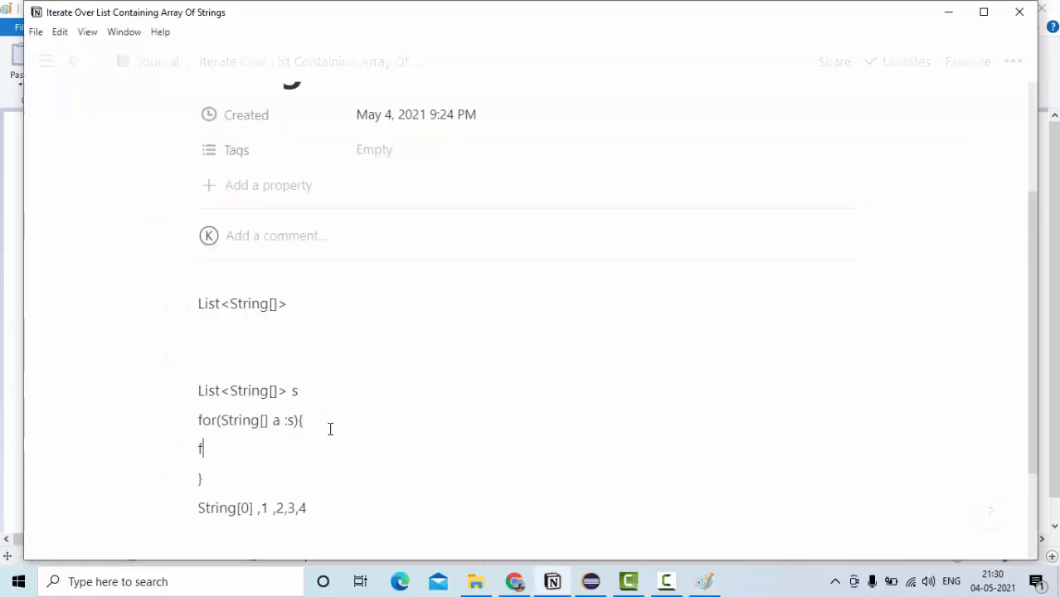
type("for(Str")
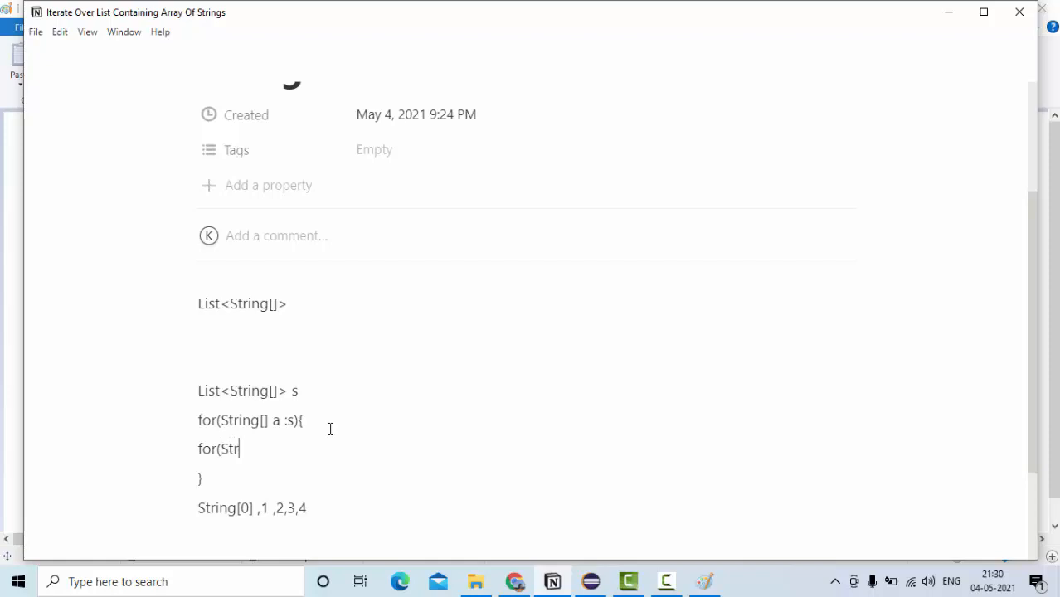
type("ing str :")
type("str")
type(" :")
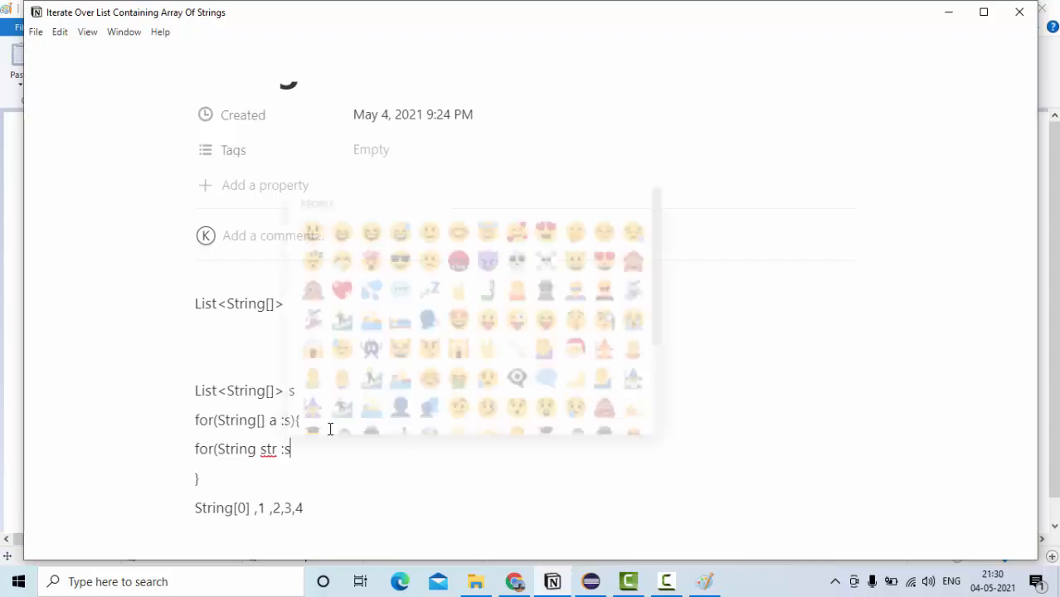
type("s")
key("BackSpace")
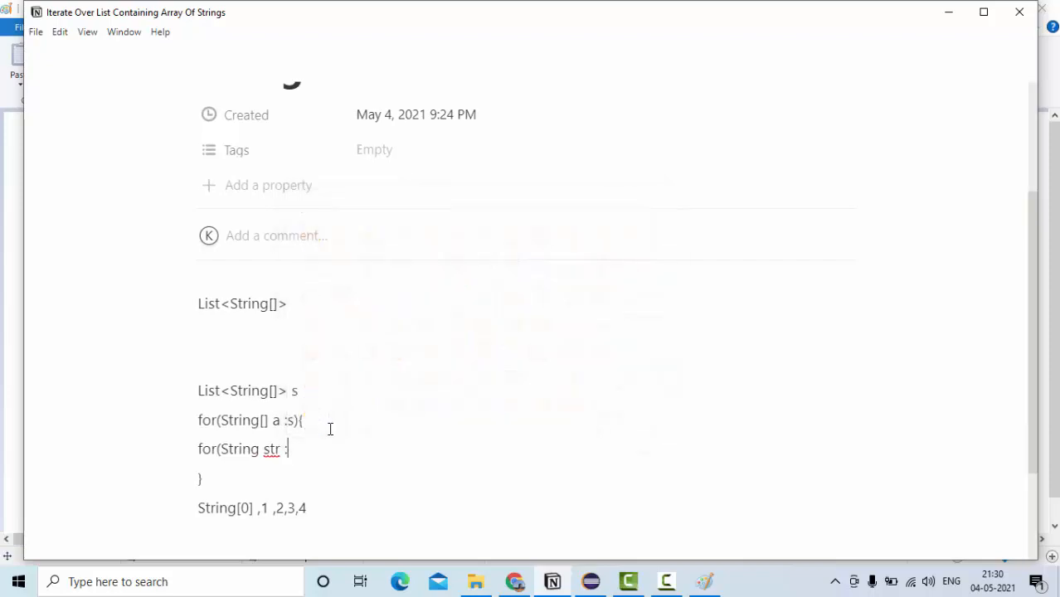
type("a)")
key("alt+Tab")
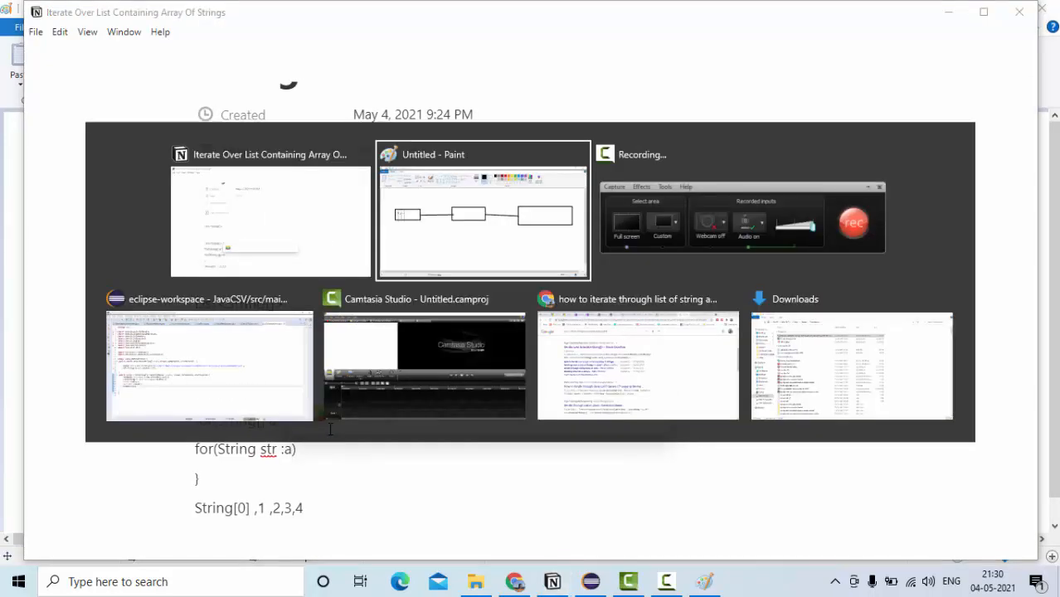
key("Tab")
key("Tab")
key("Tab")
key("alt")
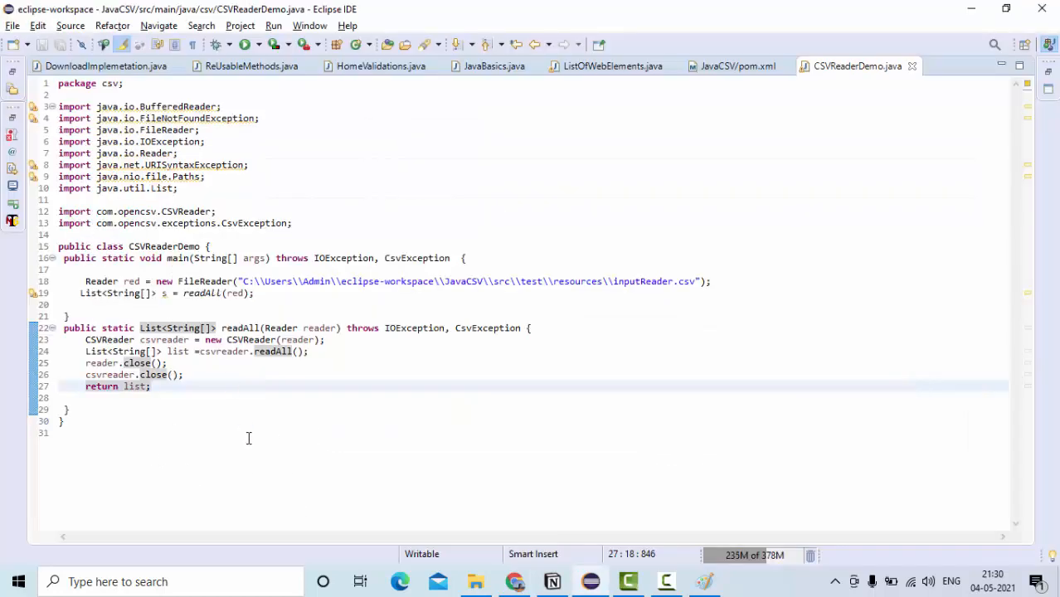
left_click(248, 438)
double_click(241, 328)
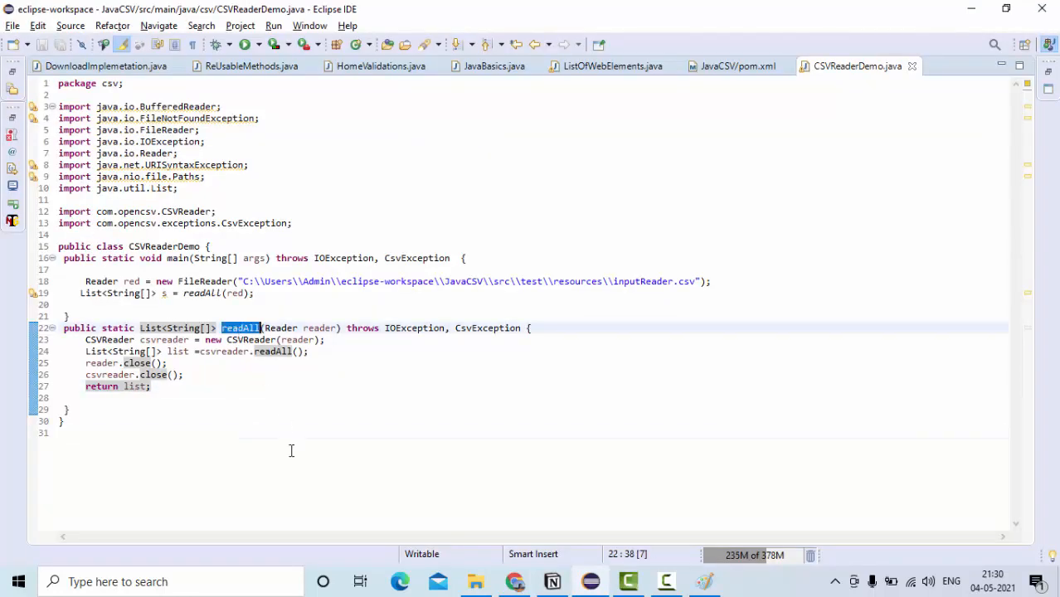
double_click(152, 329)
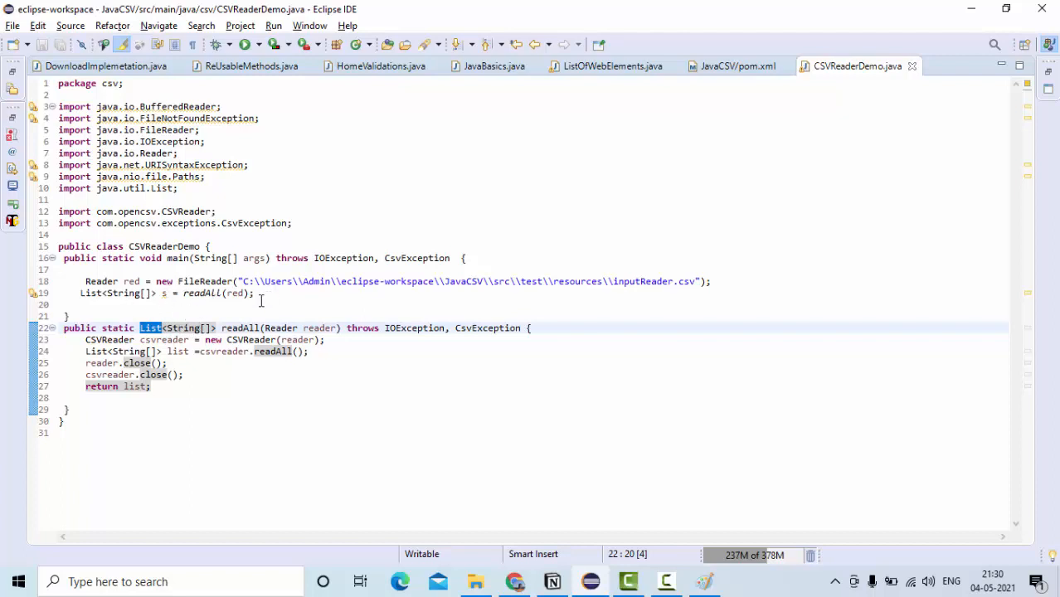
double_click(134, 387)
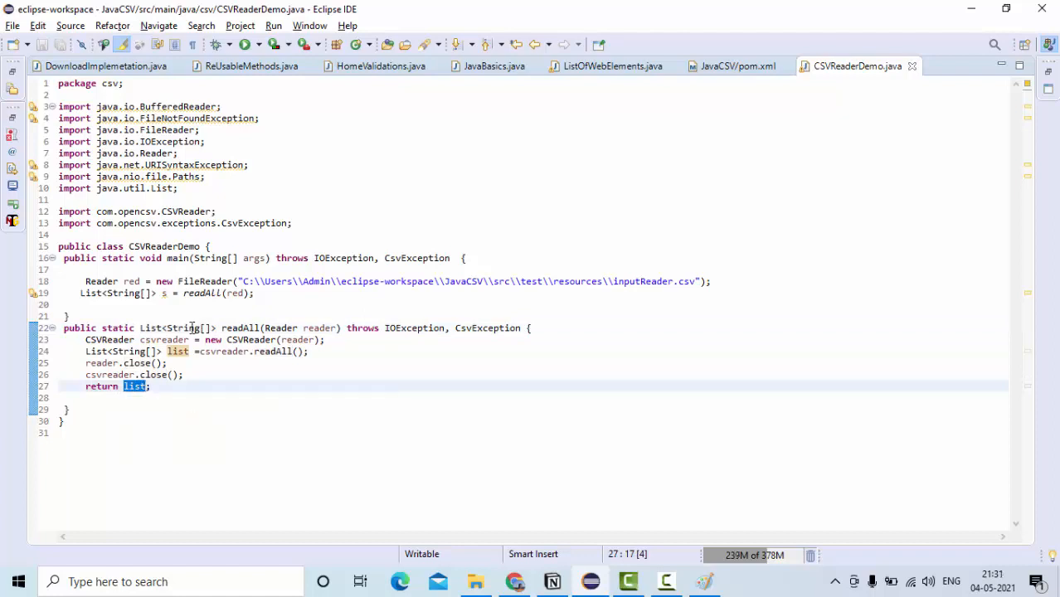
left_click(270, 300)
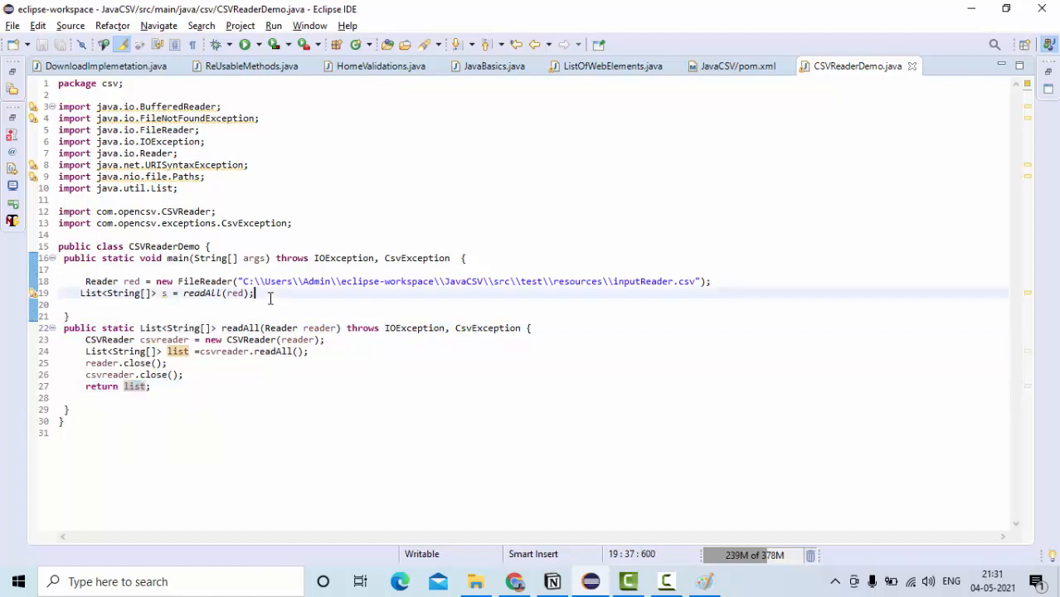
- Write the outer row loop and inner for(int i=0;i<p.length;i++) loop with System.out.print(p[i])
key("Return")
type("for(")
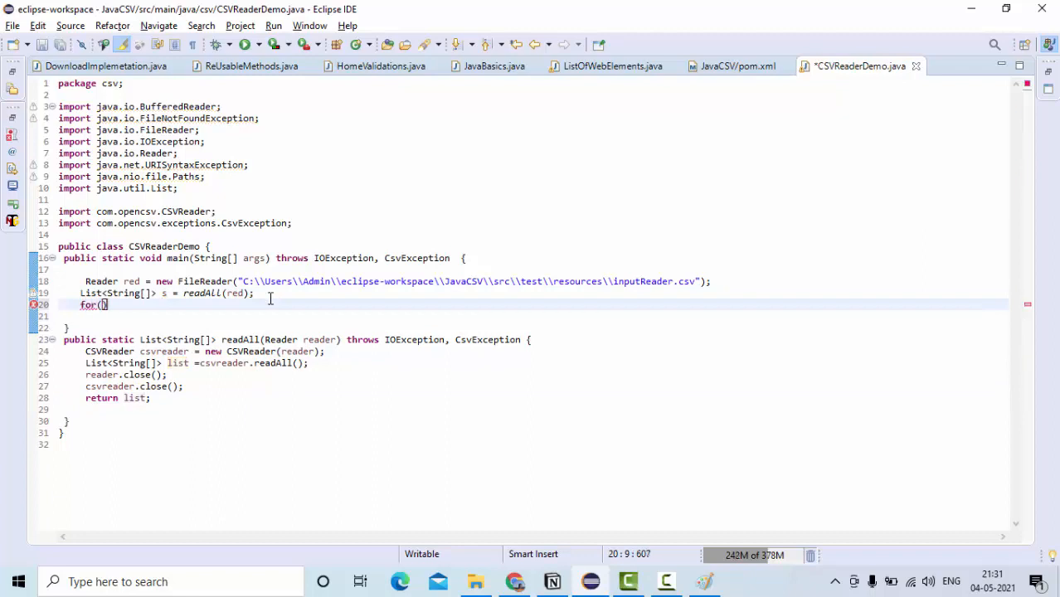
type("ring")
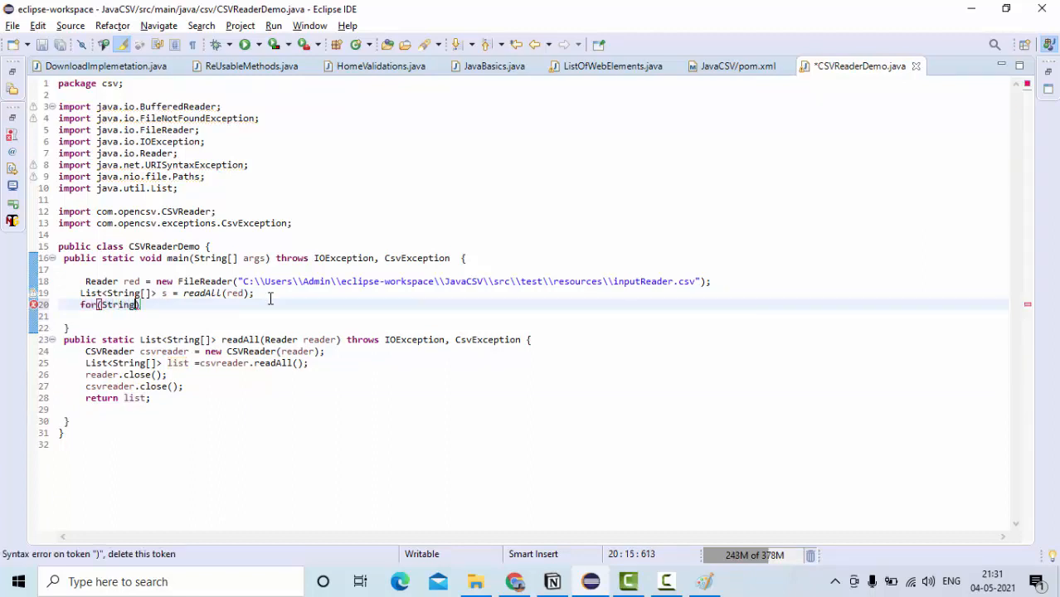
type("[] ")
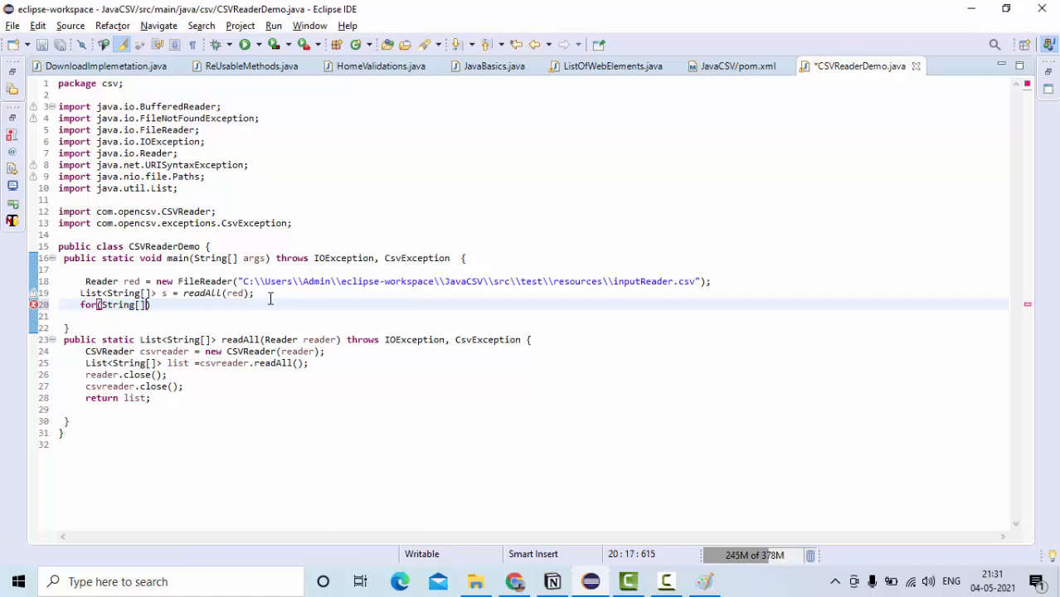
type("p ")
type(":s)")
type(" {")
key("Return")
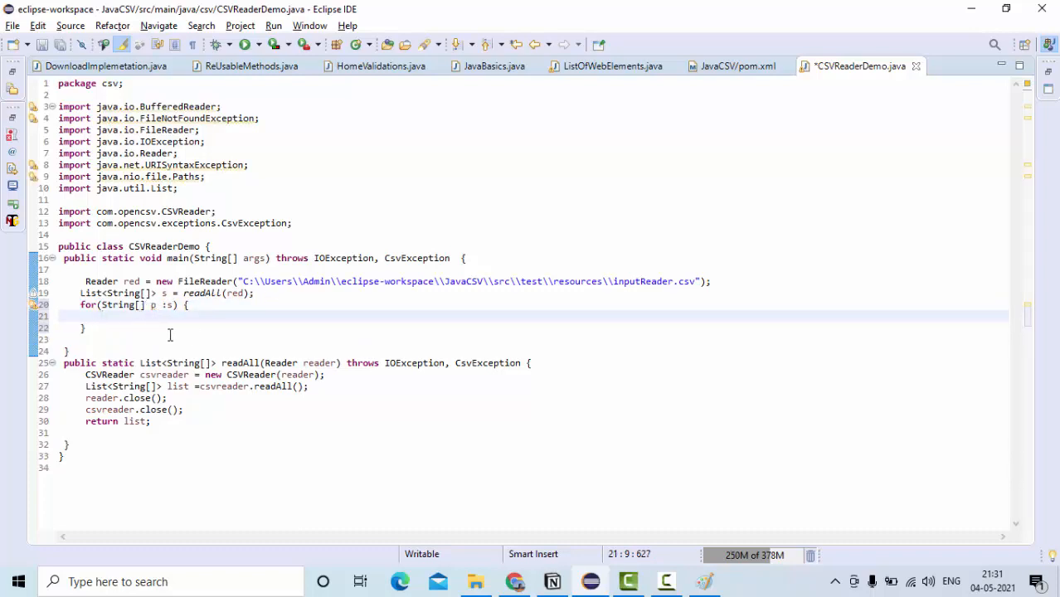
type("for(int ")
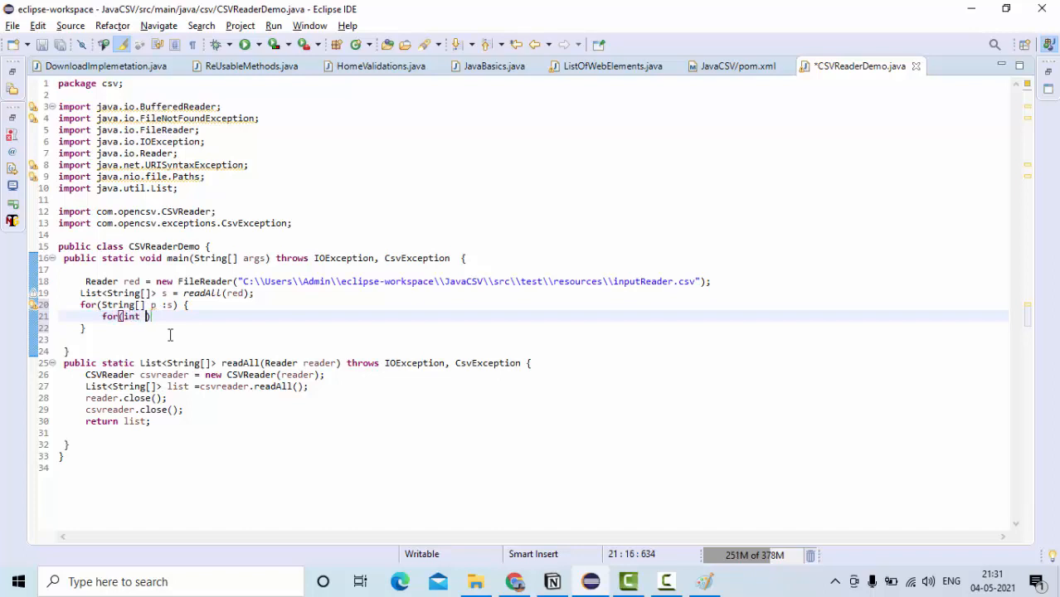
type("i=0;i<")
type("p.length")
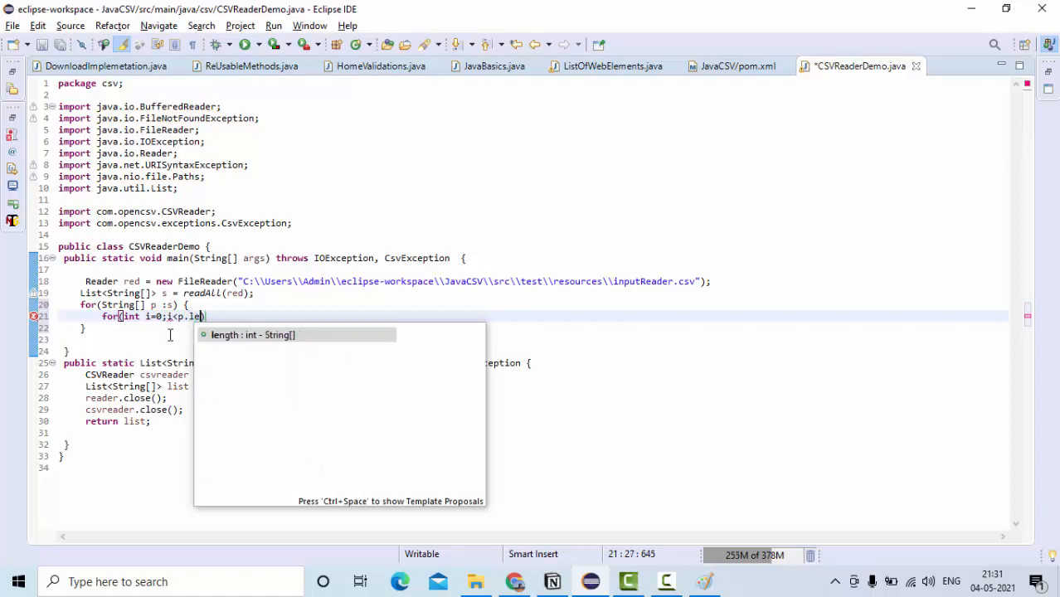
type(";i++)")
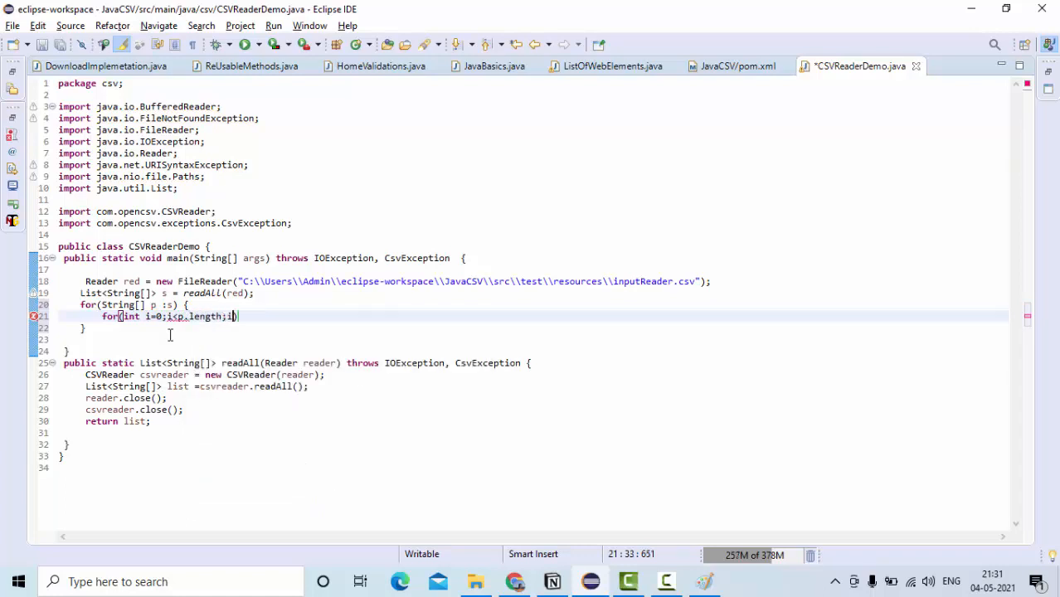
type(" {")
key("Return")
type("sysout")
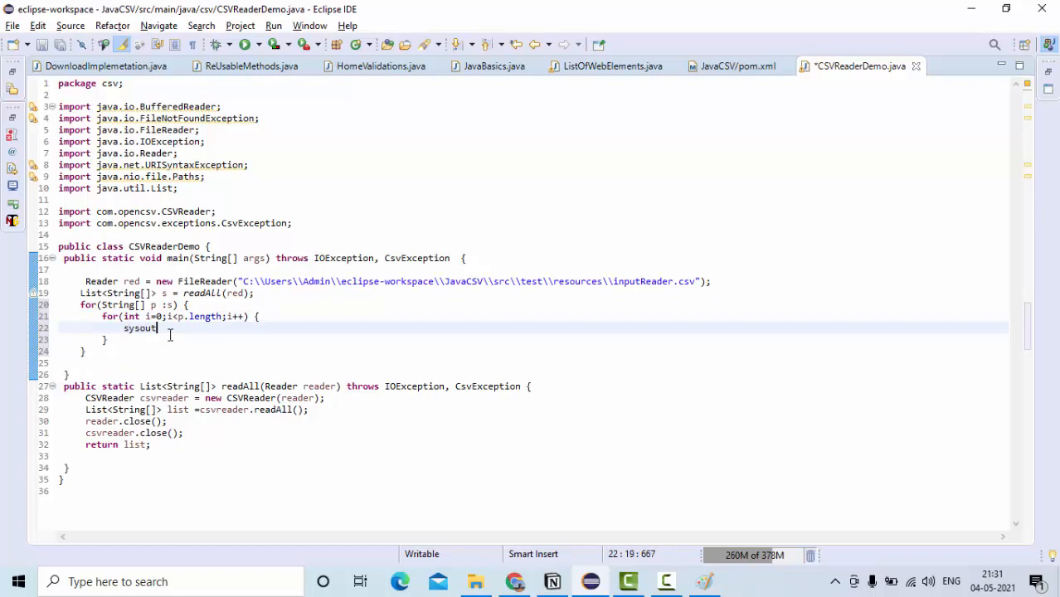
key("ctrl+space")
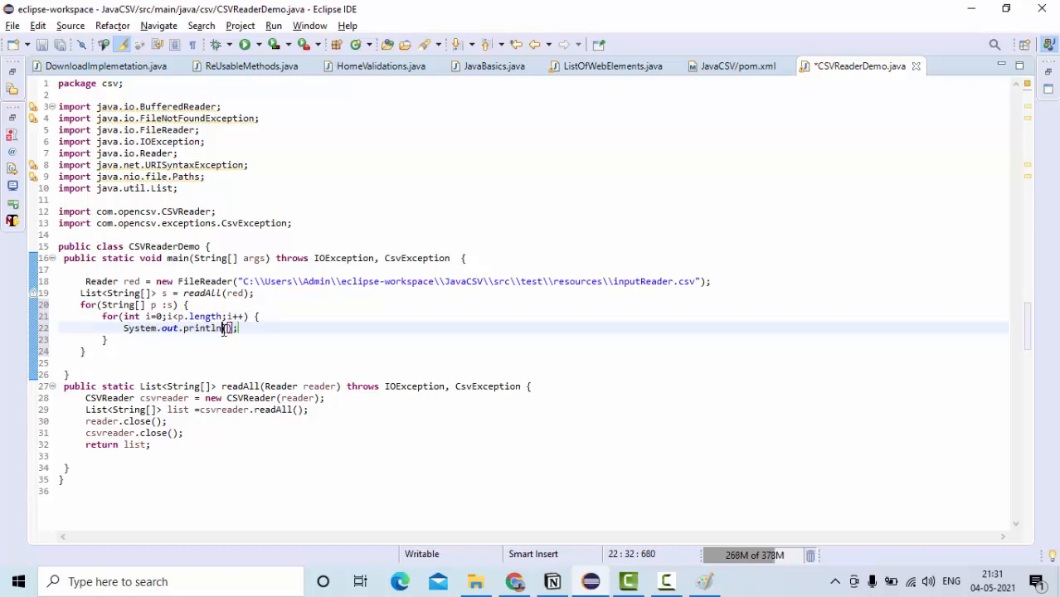
key("Left")
key("Left")
key("Delete")
key("Delete")
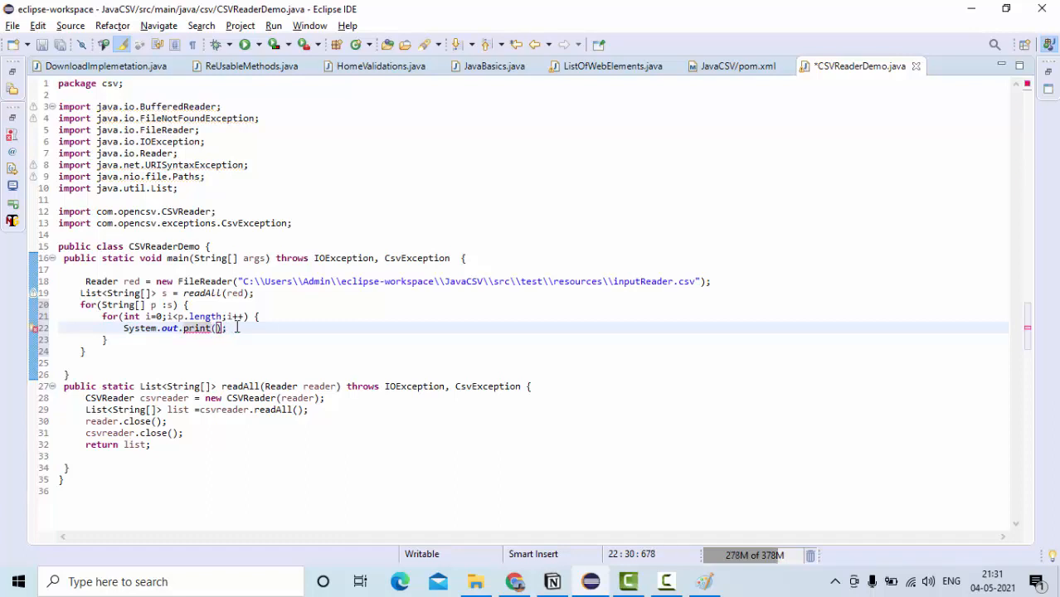
type("p[")
type("i")
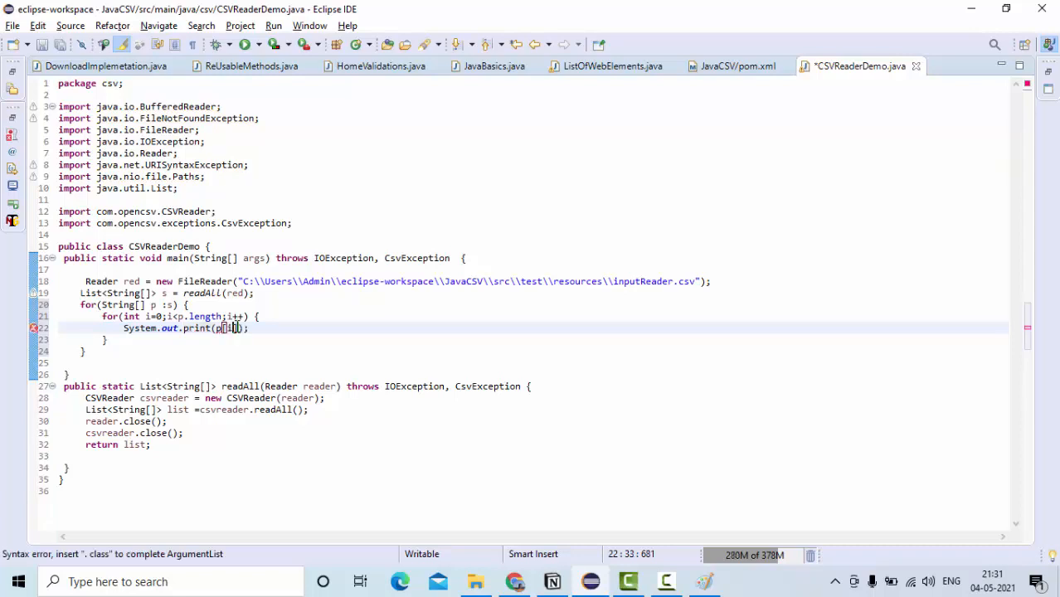
key("Right")
- Add System.out.println() after the inner loop and save the file
key("Down")
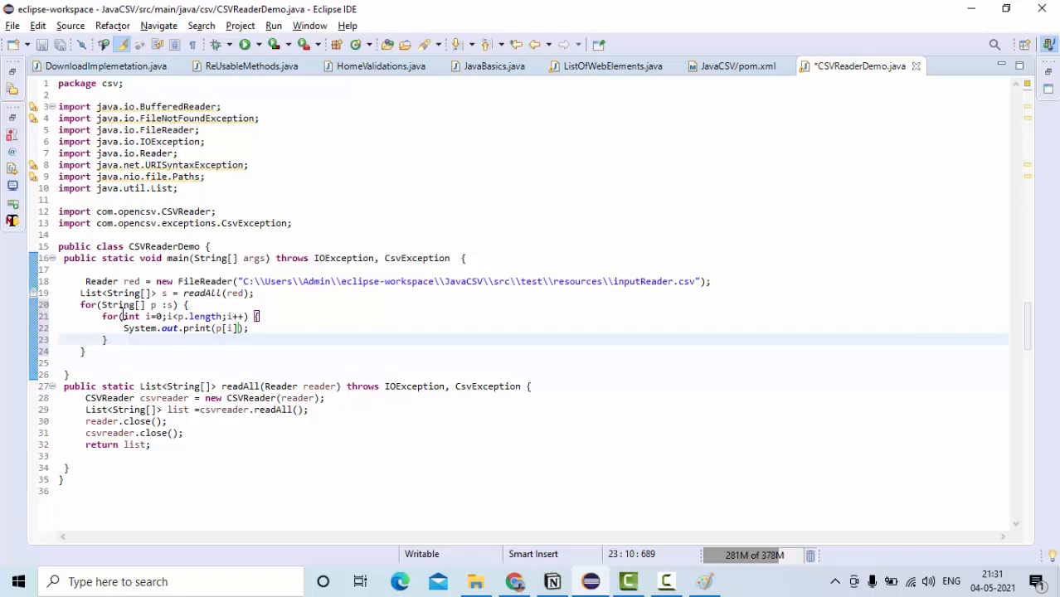
key("Return")
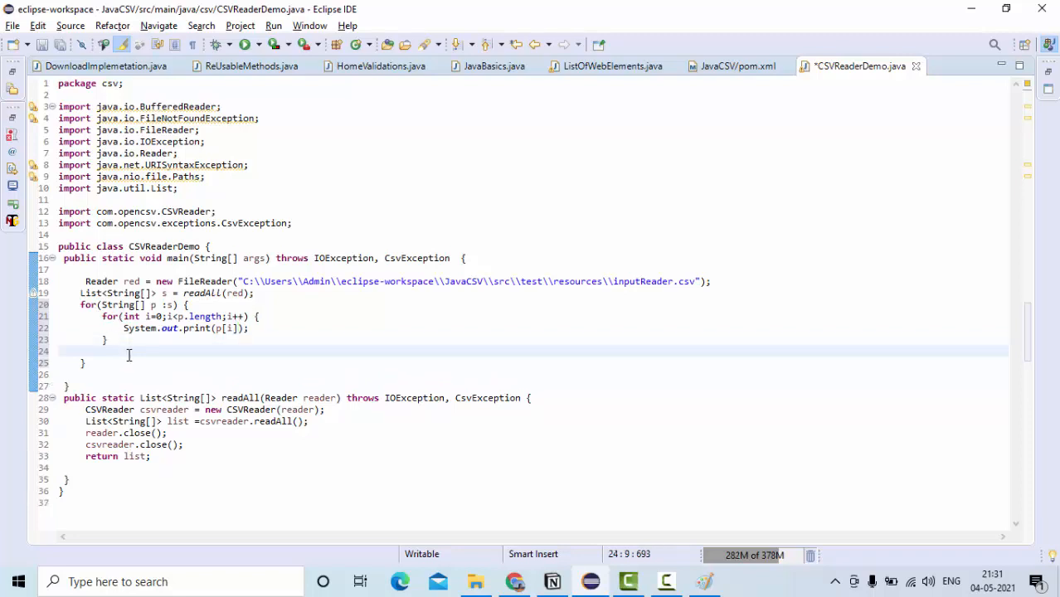
type("sysout")
key("ctrl+space")
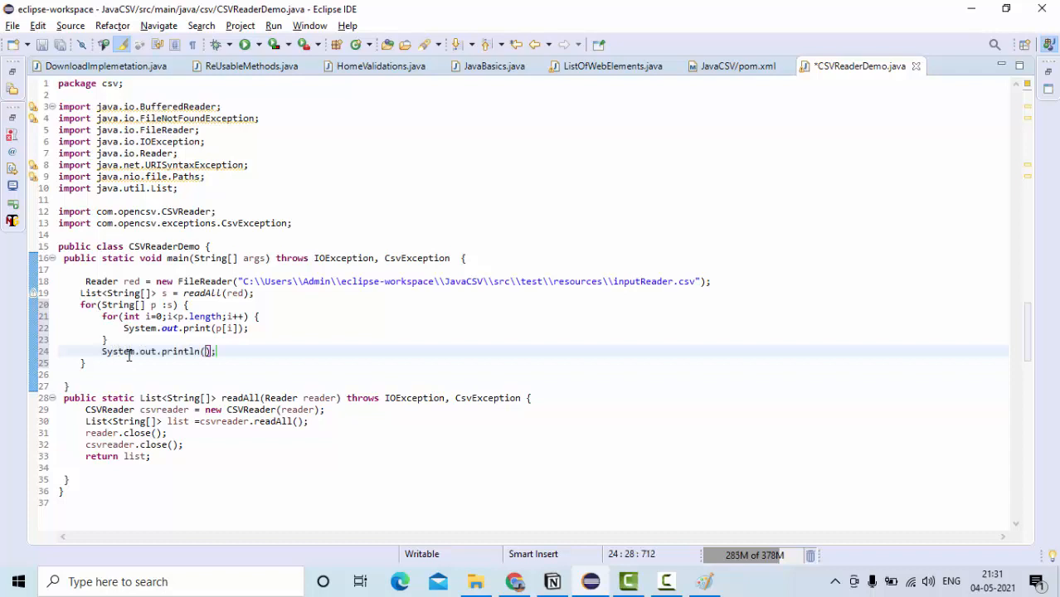
key("ctrl+s")
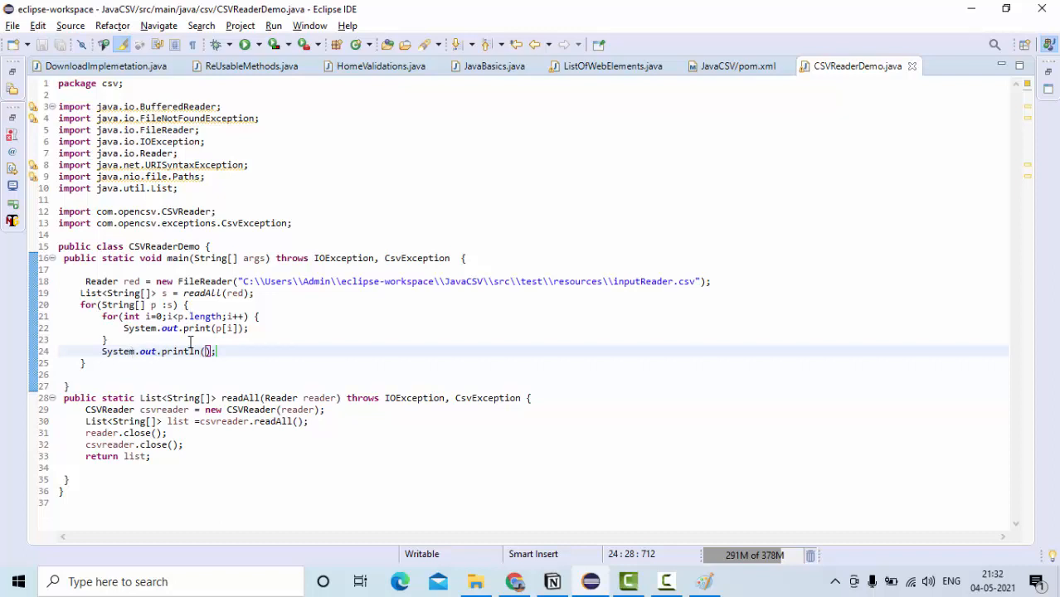
- Insert a blank line between the readAll call and the outer loop, highlighting String[] in its header
left_click(259, 295)
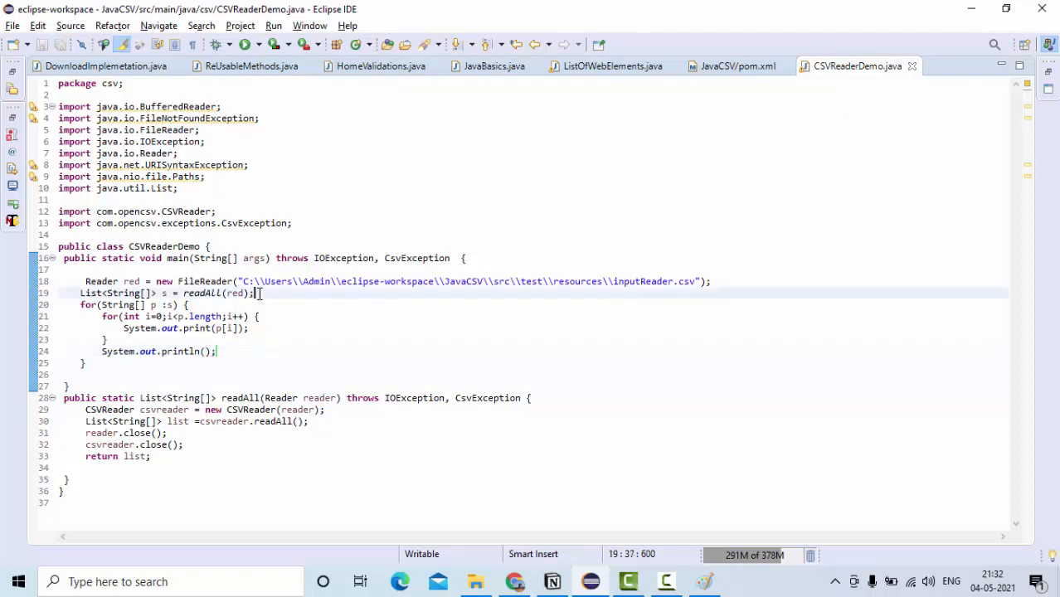
key("Return")
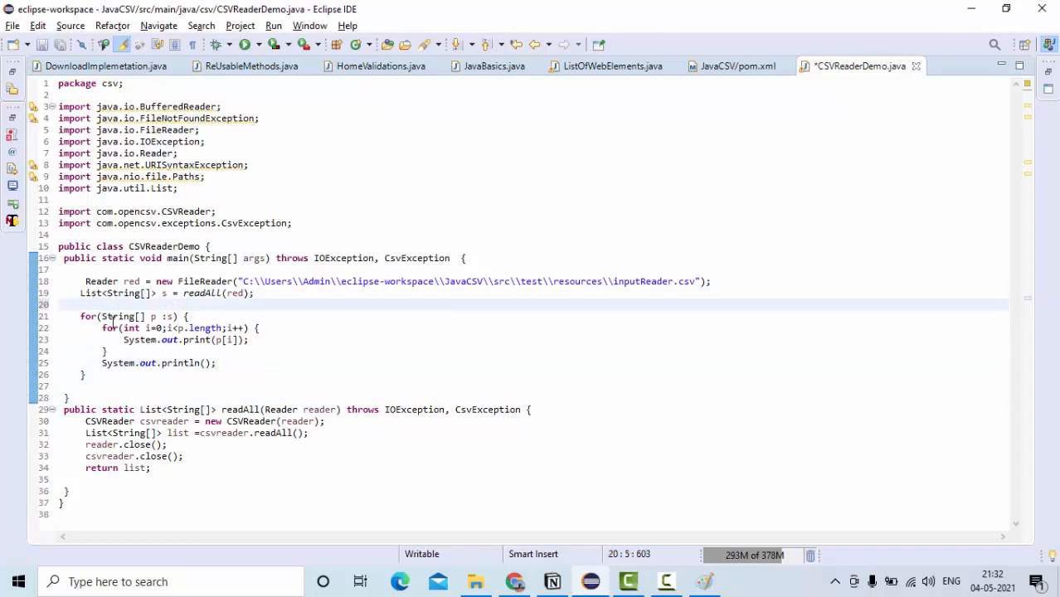
left_click(176, 319)
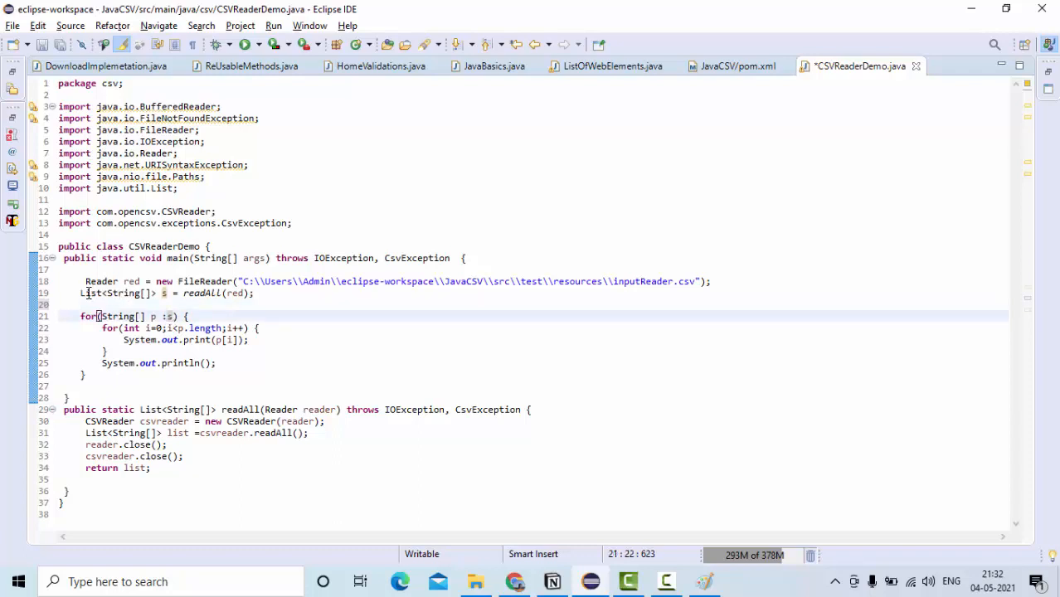
left_click(86, 293)
mouse_move(101, 316)
left_mouse_down()
mouse_move(147, 316)
mouse_move(107, 293)
mouse_move(138, 316)
left_mouse_up()
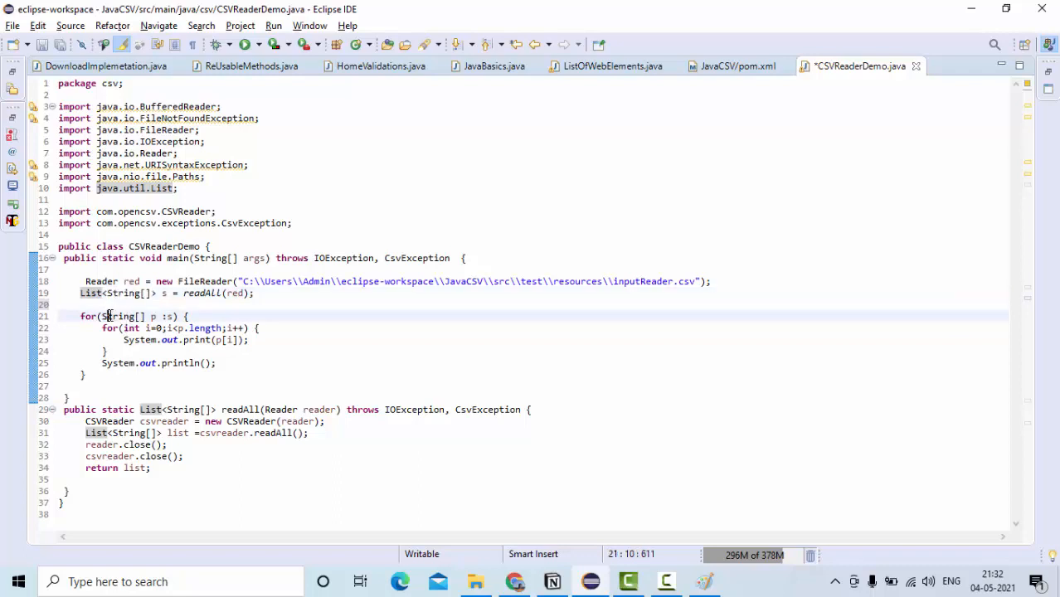
- Highlight .length, String and the p in print(p[i]) while explaining the nested loops
left_click_drag(223, 328, 184, 328)
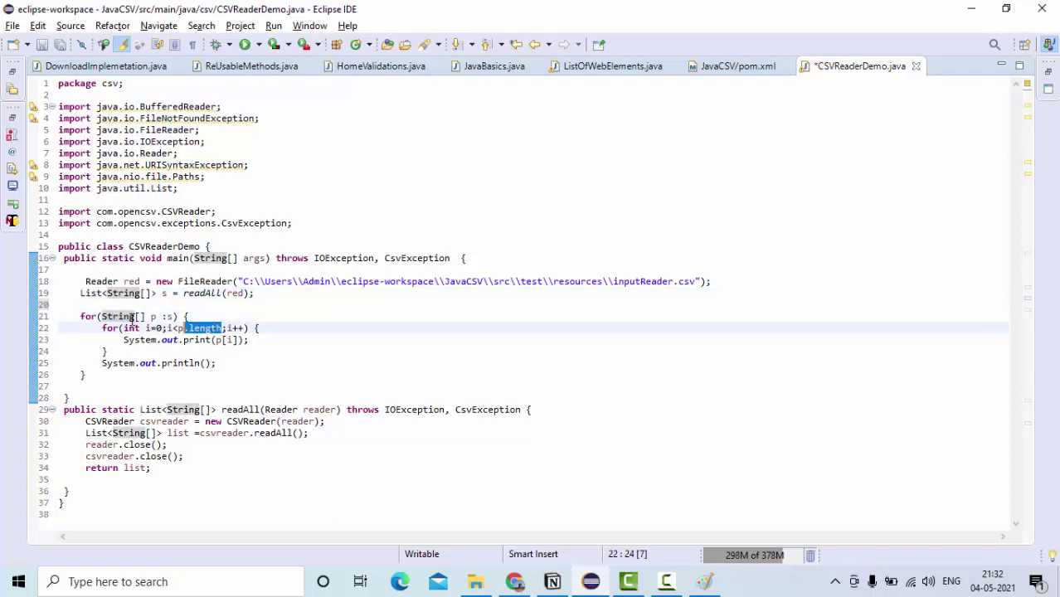
double_click(131, 316)
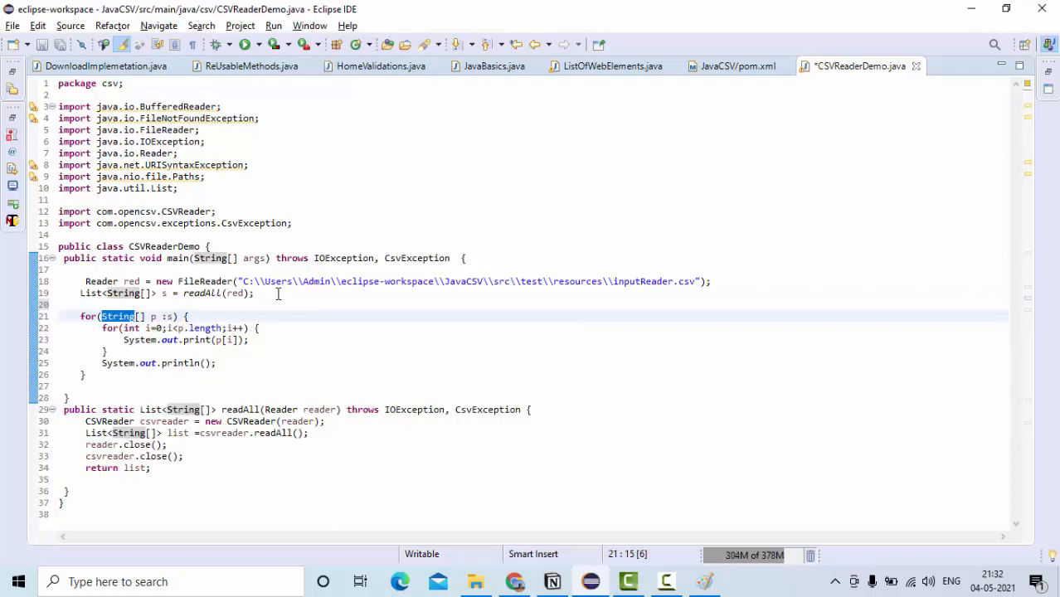
left_click(253, 292)
left_click_drag(218, 339, 223, 340)
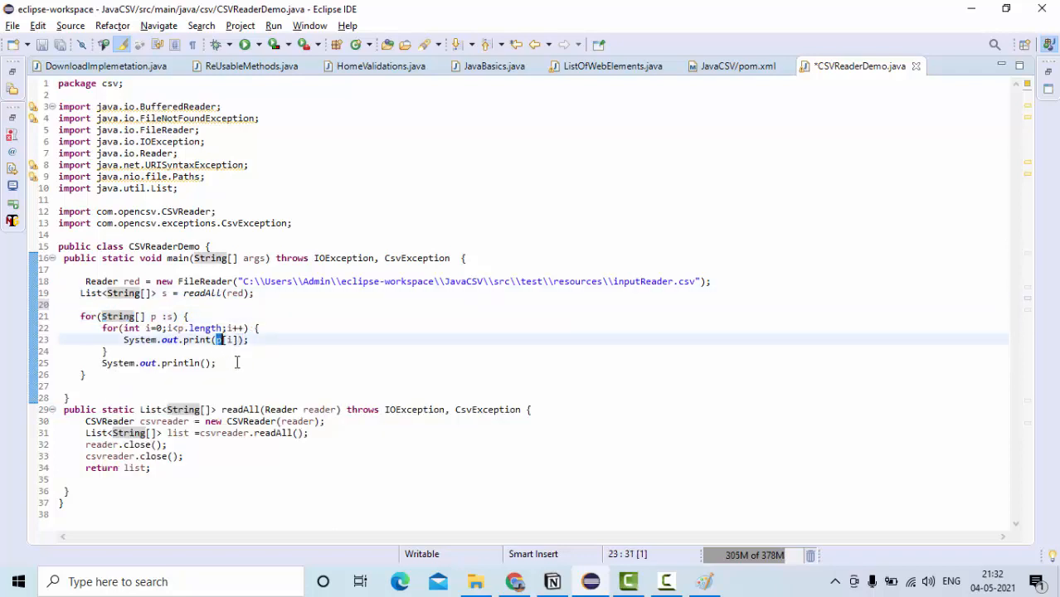
- Run CSVReaderDemo as a Java Application via Save and Launch and maximize the console listing every CSV row
right_click(421, 224)
mouse_move(461, 454)
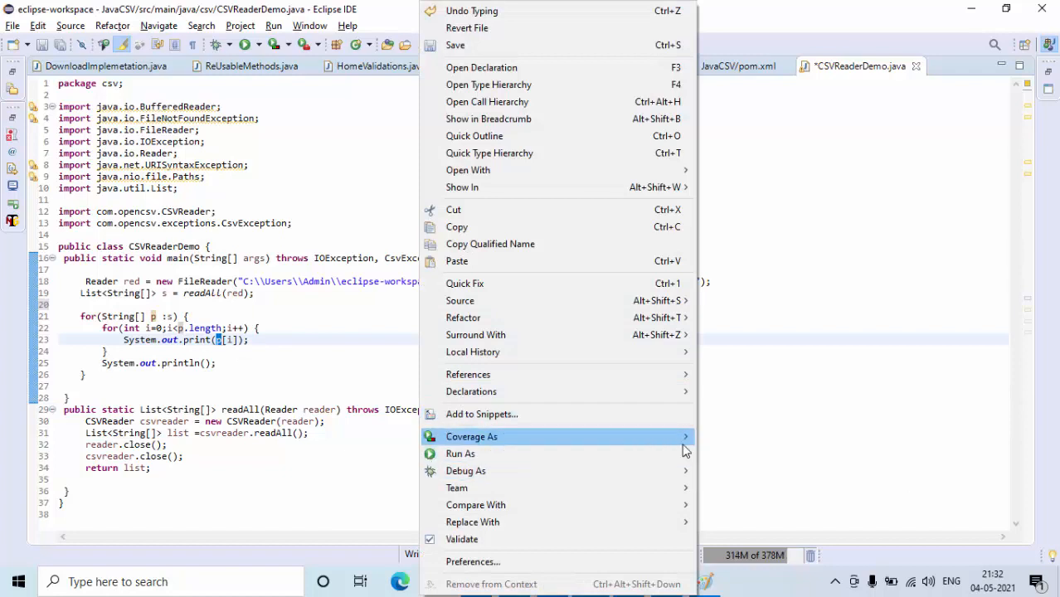
left_click(739, 455)
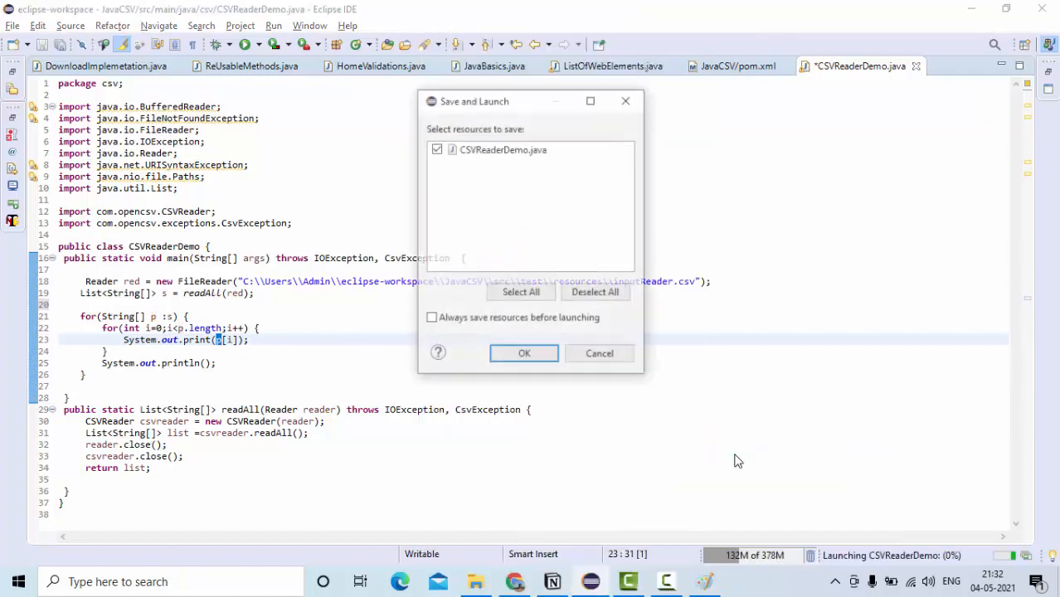
left_click(524, 355)
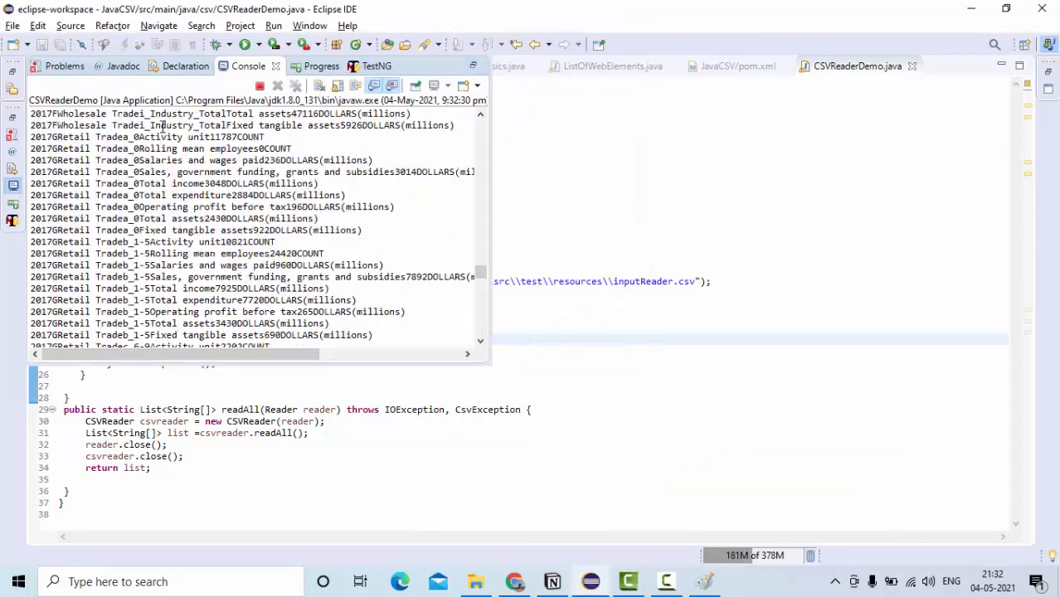
double_click(244, 67)
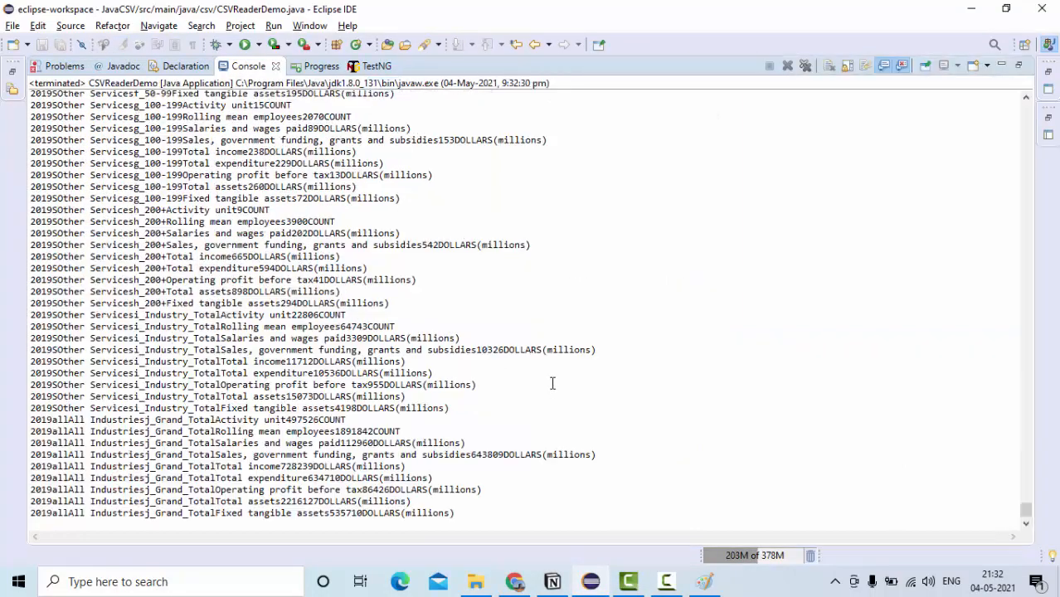
scroll(548, 381, "up", 5)
scroll(498, 497, "up", 5)
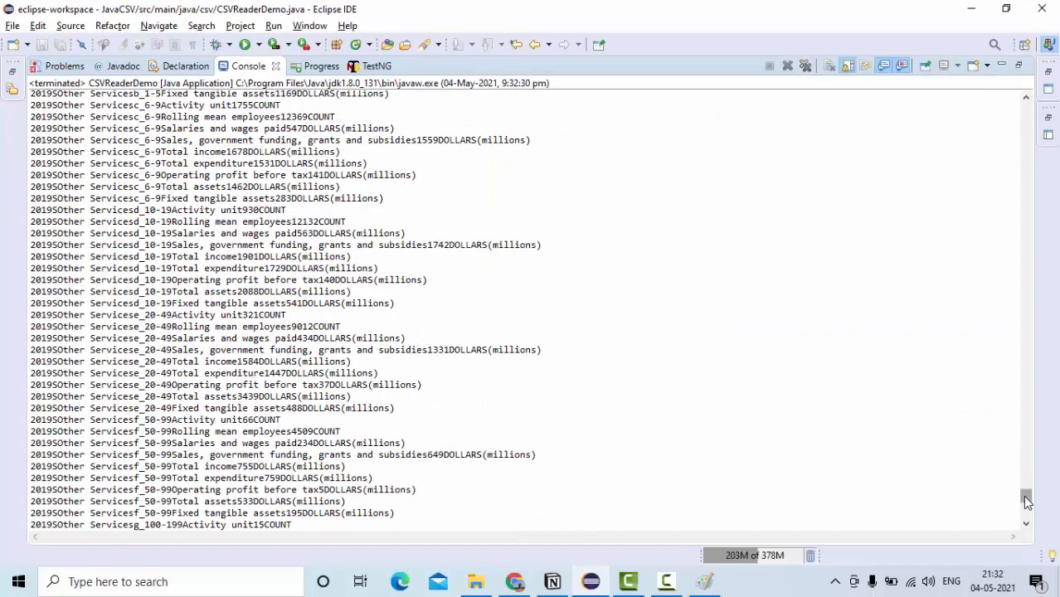
left_click_drag(1026, 498, 1027, 106)
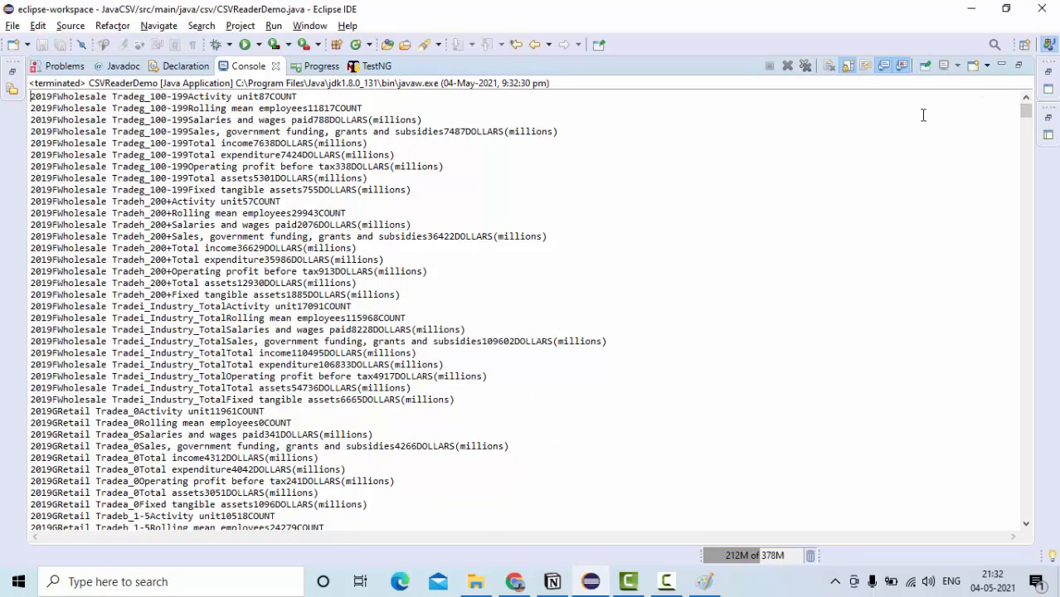
left_click(1002, 67)
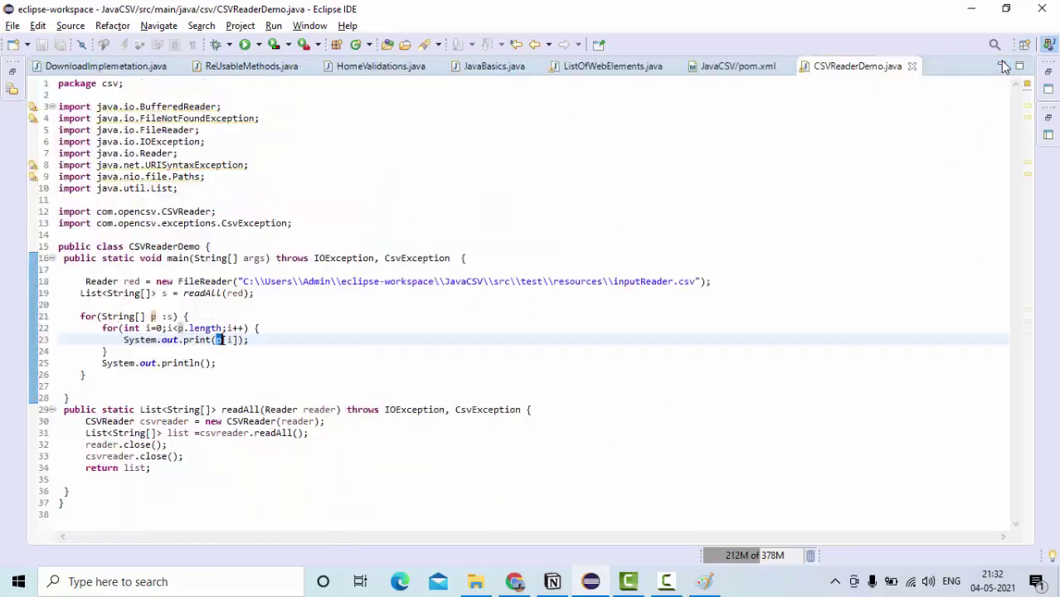
left_click(668, 581)
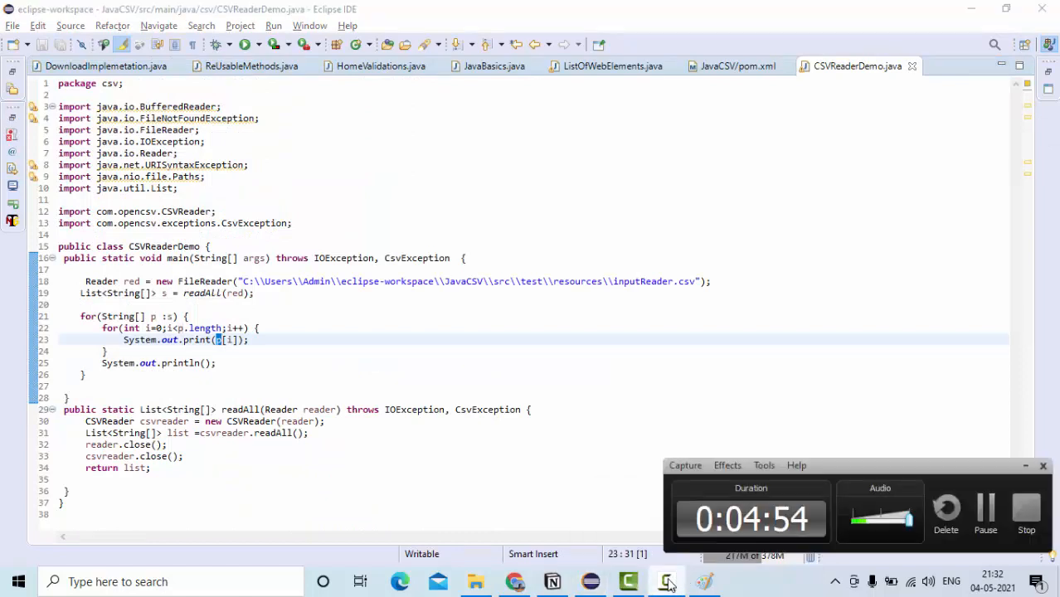